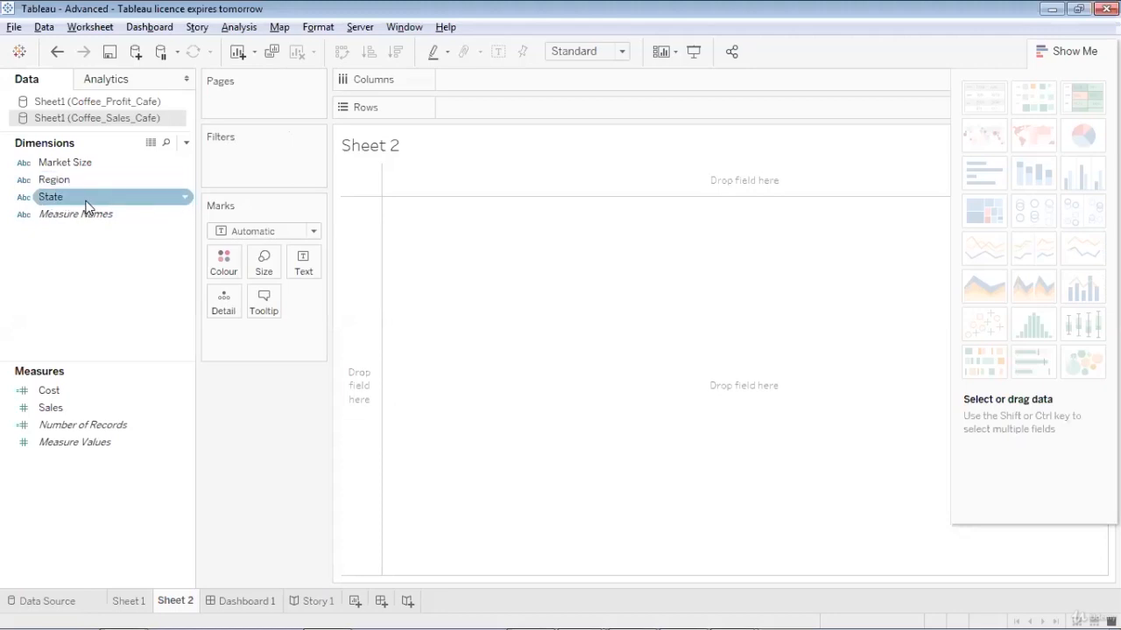
Try listing State from Coffee_Sales_Cafe as a text table, and remove it from the view.
left_click_drag(96, 198, 553, 268)
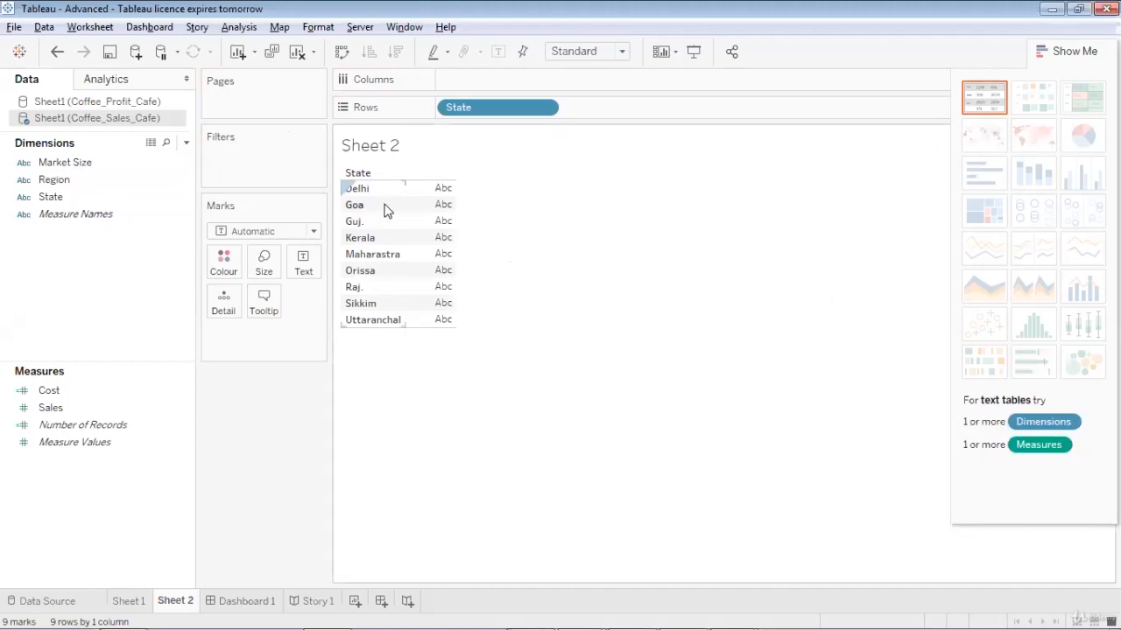
left_click_drag(489, 114, 9, 315)
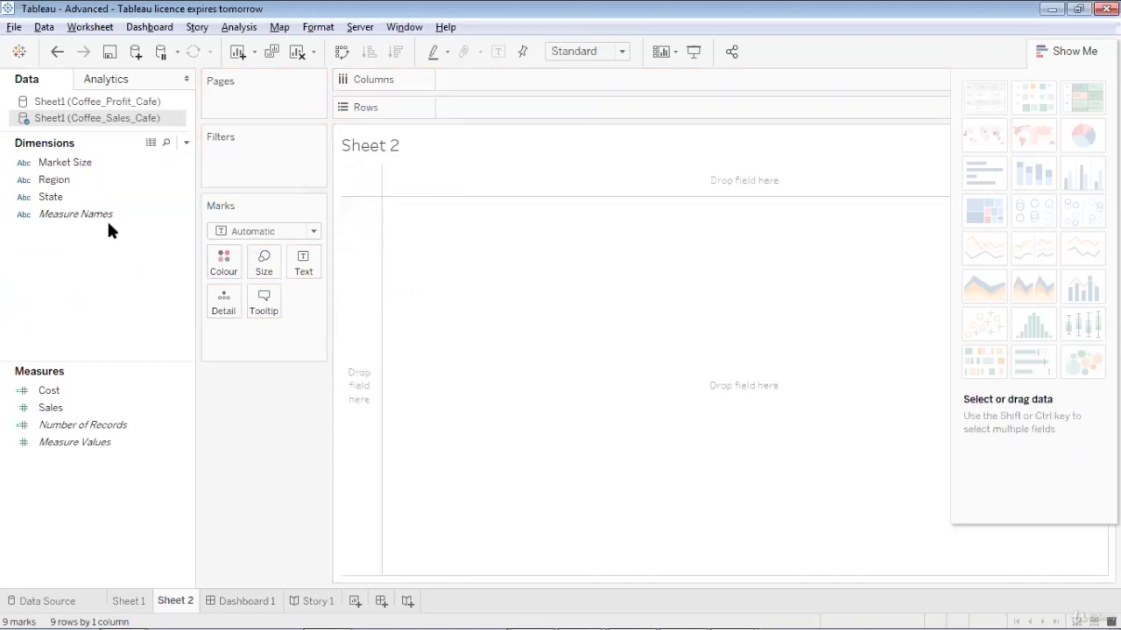
Assign the State/Province geographic role to State in Coffee_Sales_Cafe, and switch to the Coffee_Profit_Cafe data source.
left_click(152, 169)
left_click(164, 180)
left_click(180, 197)
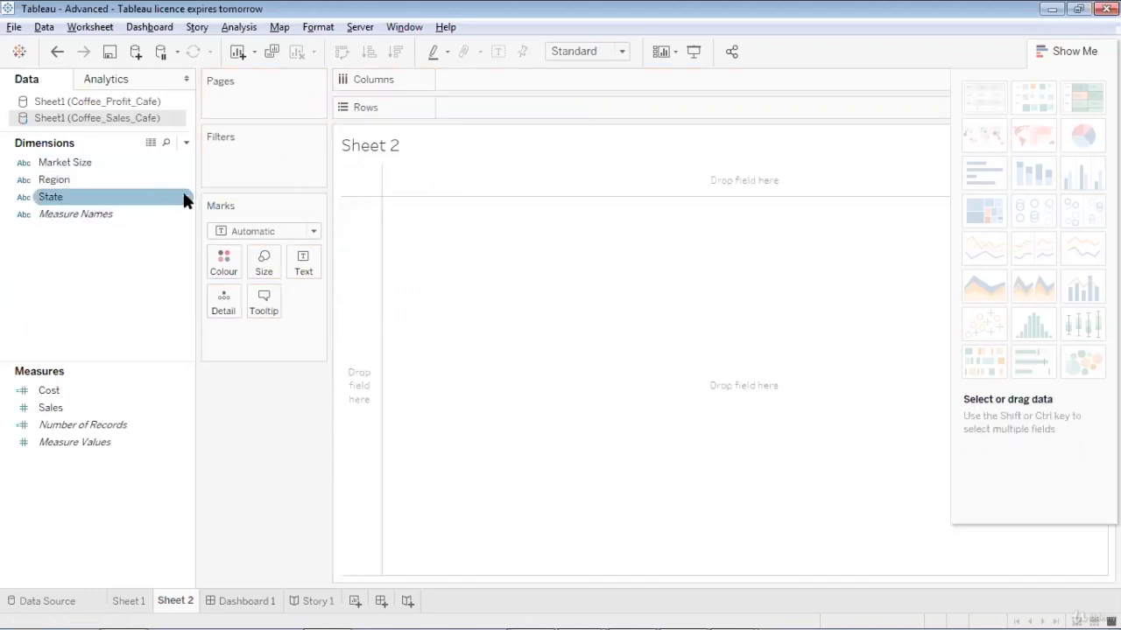
right_click(184, 200)
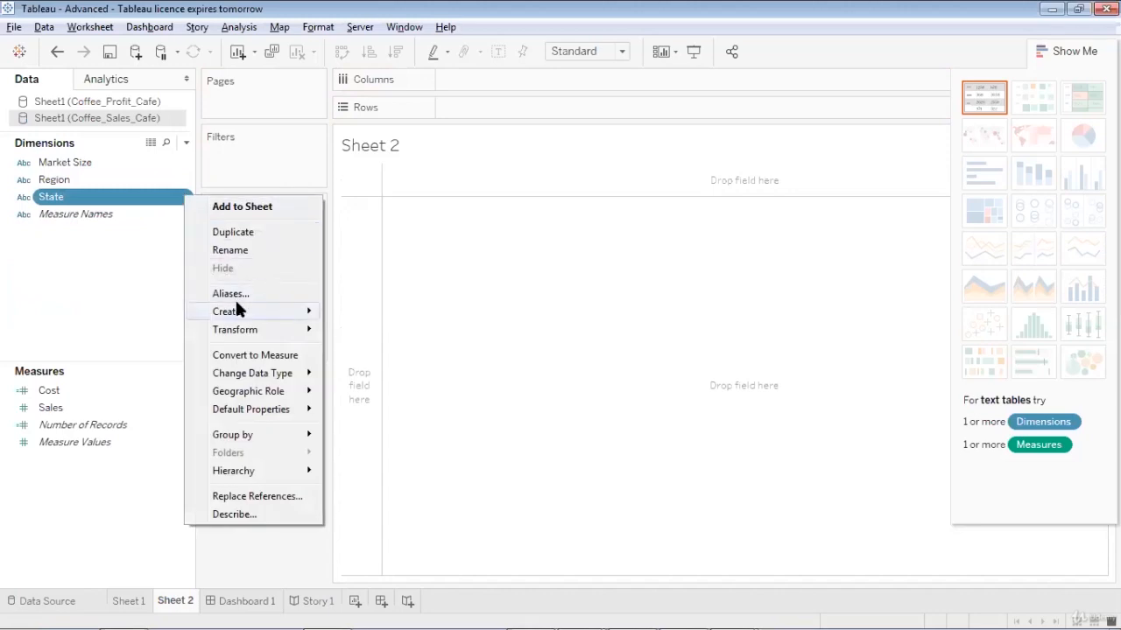
mouse_move(259, 396)
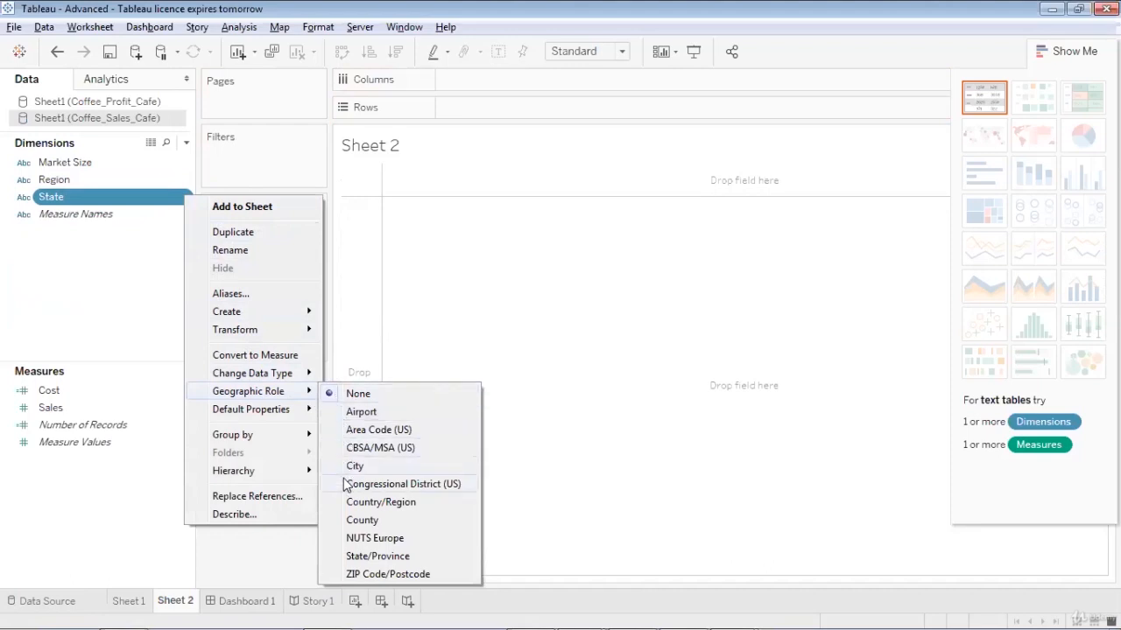
left_click(359, 556)
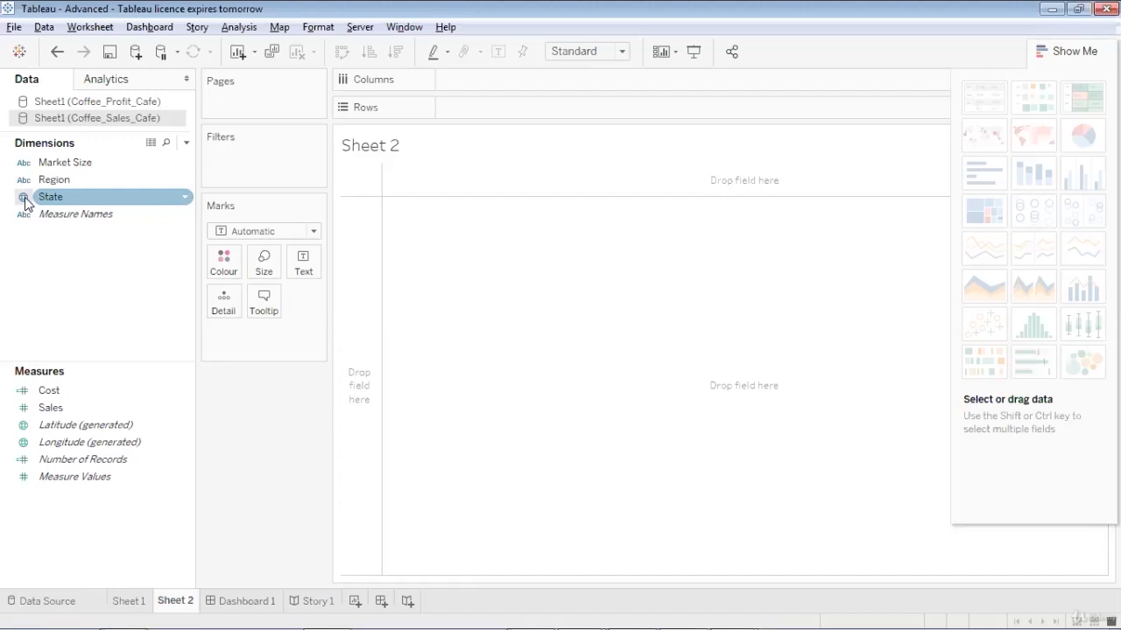
left_click(105, 103)
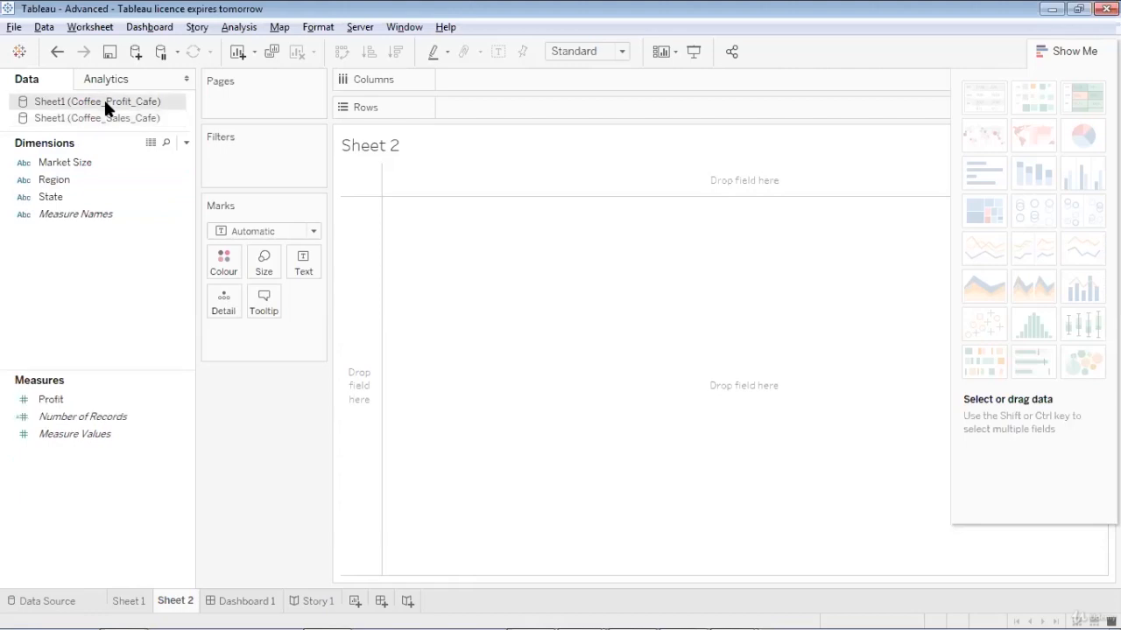
left_click(53, 198)
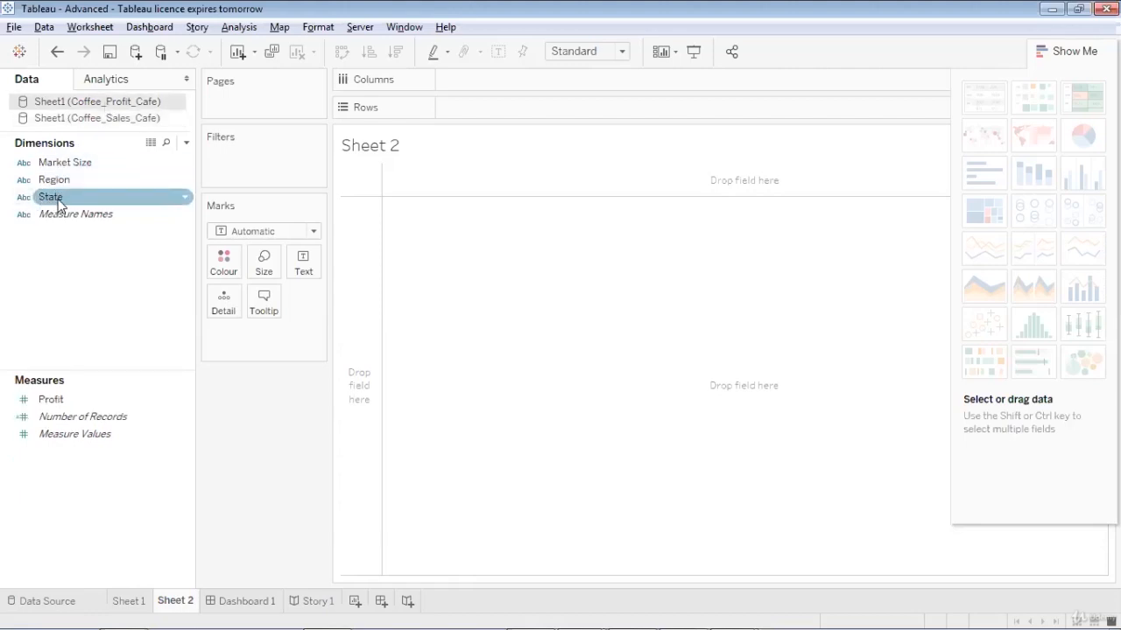
left_click_drag(58, 204, 482, 233)
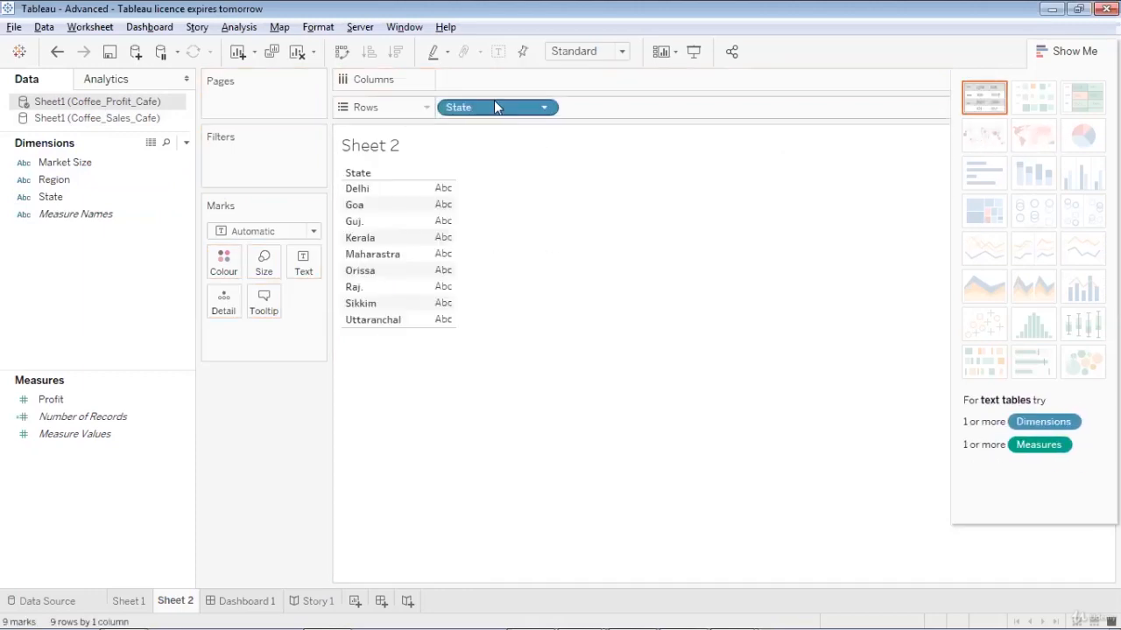
left_click_drag(495, 103, 46, 251)
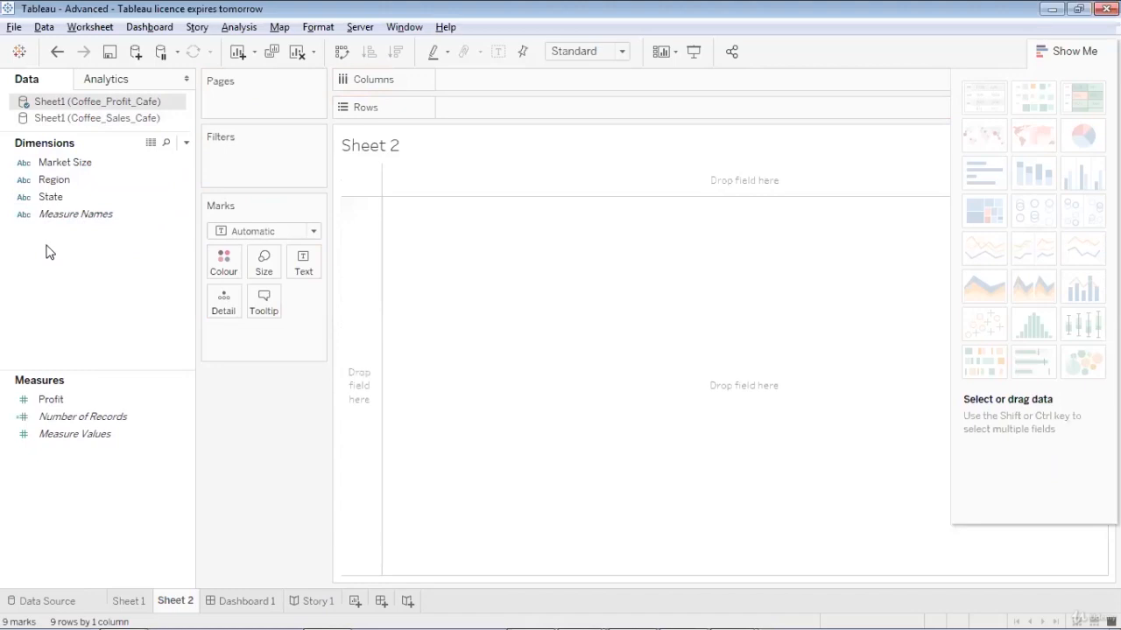
Assign the State/Province geographic role to the State dimension of Coffee_Profit_Cafe.
right_click(184, 197)
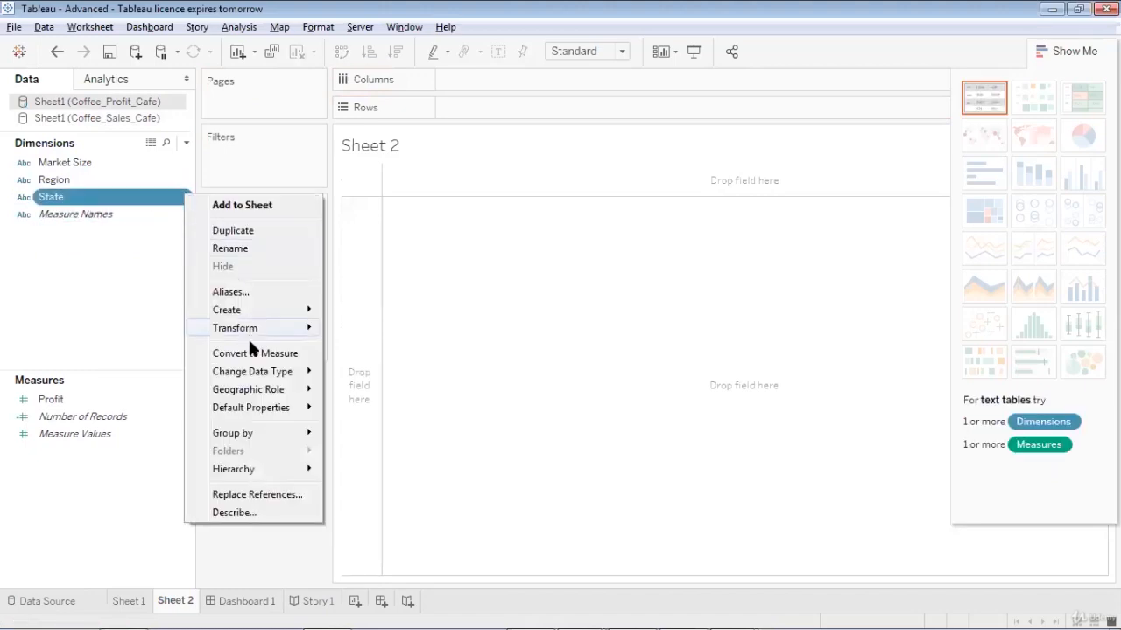
mouse_move(296, 396)
left_click(375, 557)
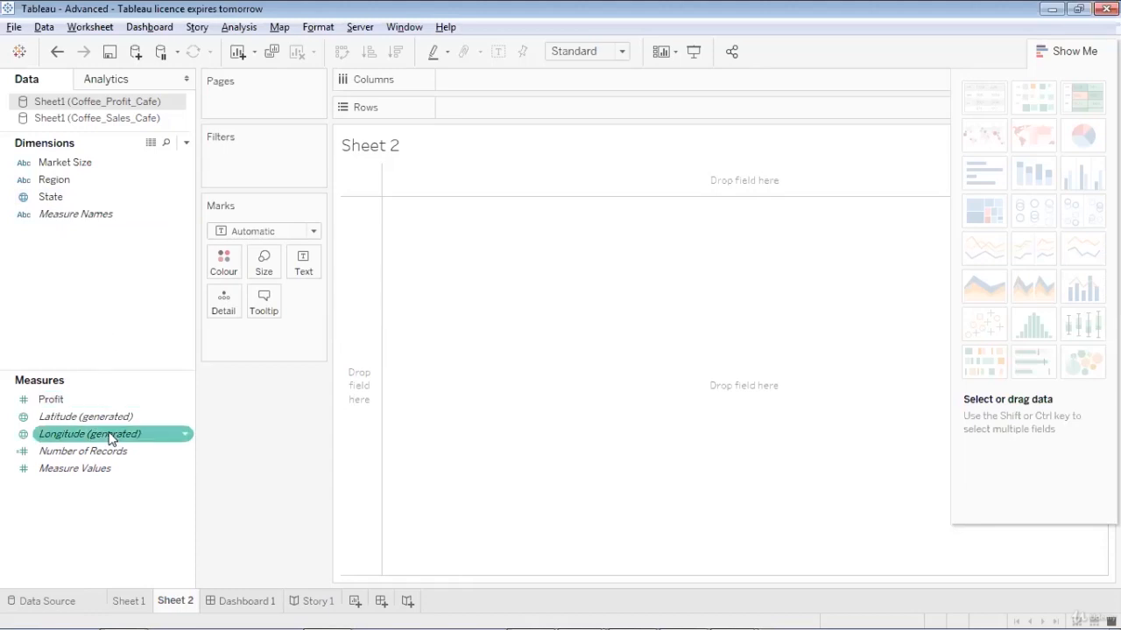
Return to the Coffee_Sales_Cafe data source and plot its State field on the empty Sheet 2 as a map.
left_click(91, 116)
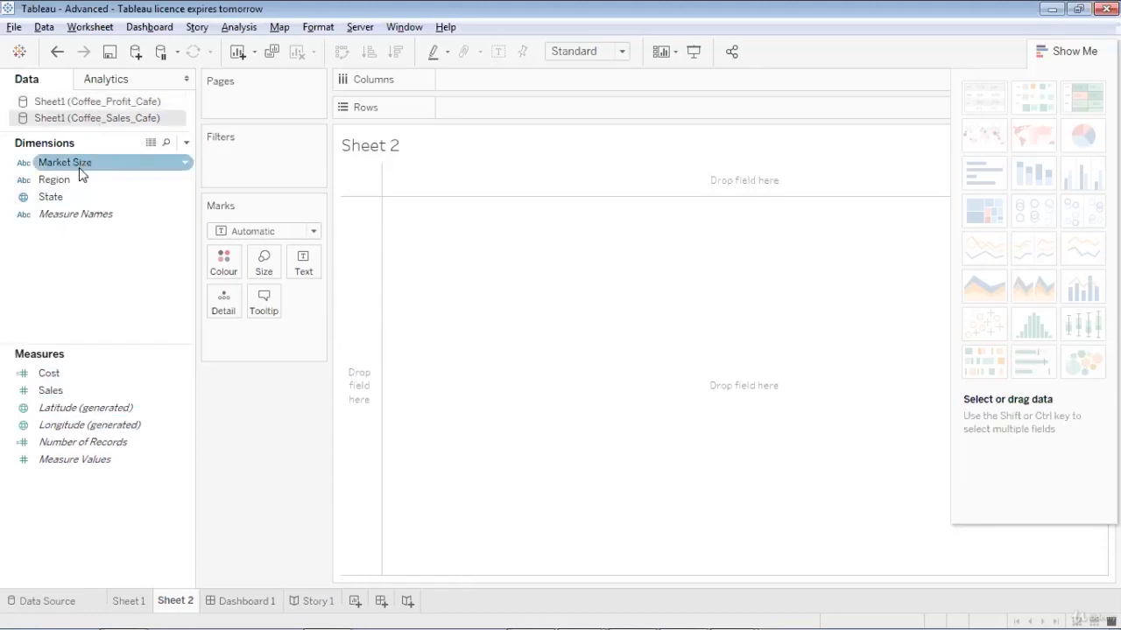
left_click(60, 197)
left_click_drag(60, 201, 528, 269)
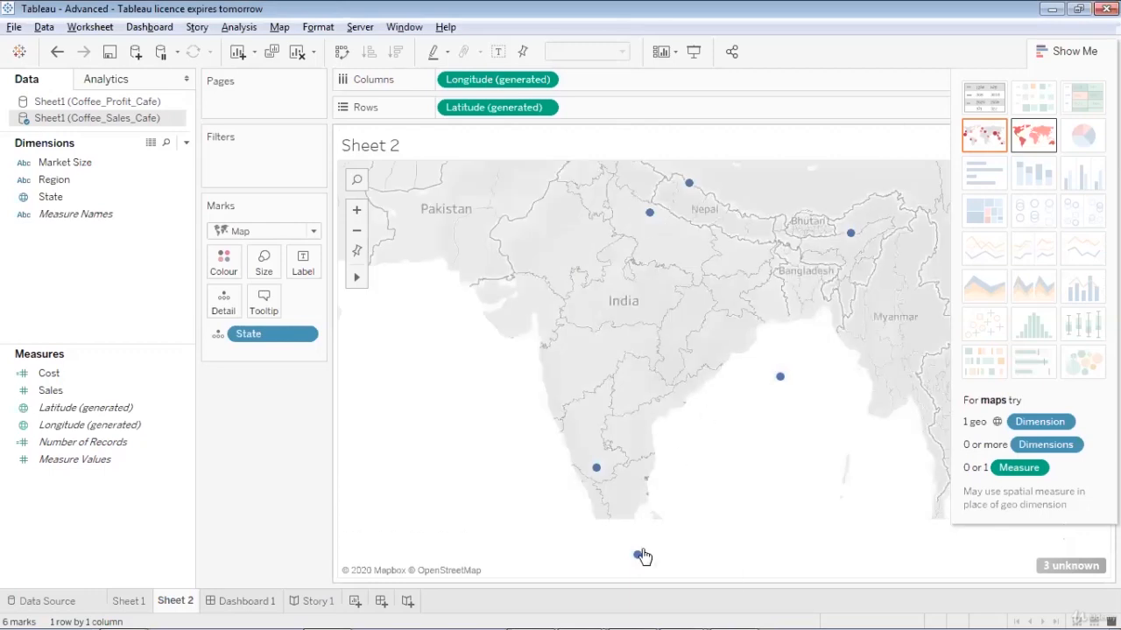
Compare the symbol map with the filled map, keep the filled map, and hide the chart type suggestions.
mouse_move(594, 477)
left_click(1033, 135)
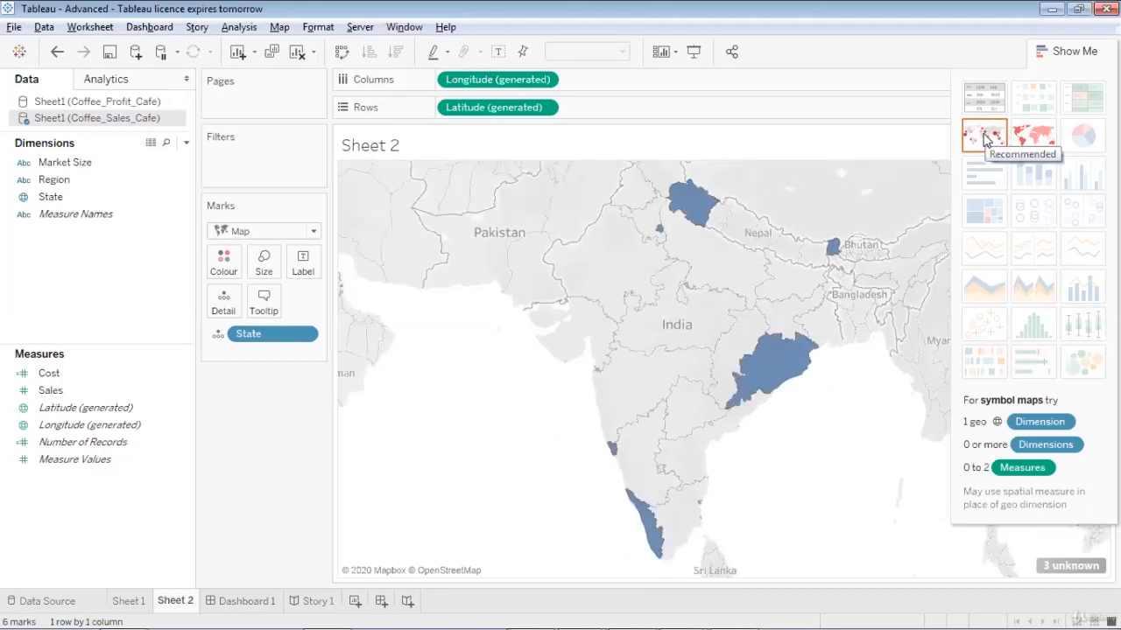
left_click(984, 140)
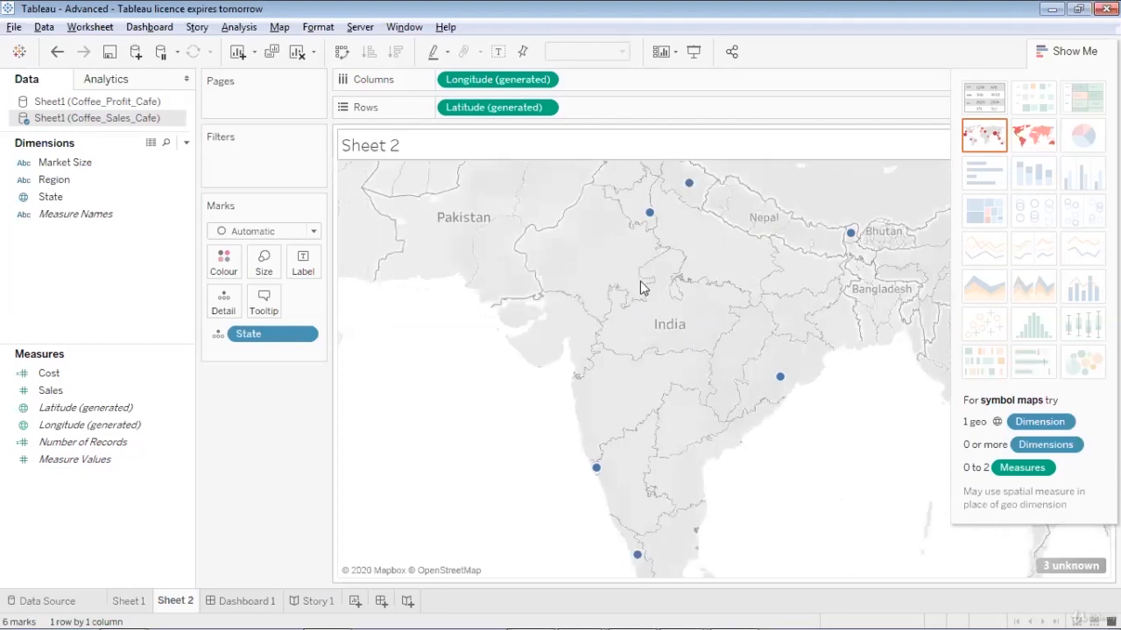
left_click(1038, 133)
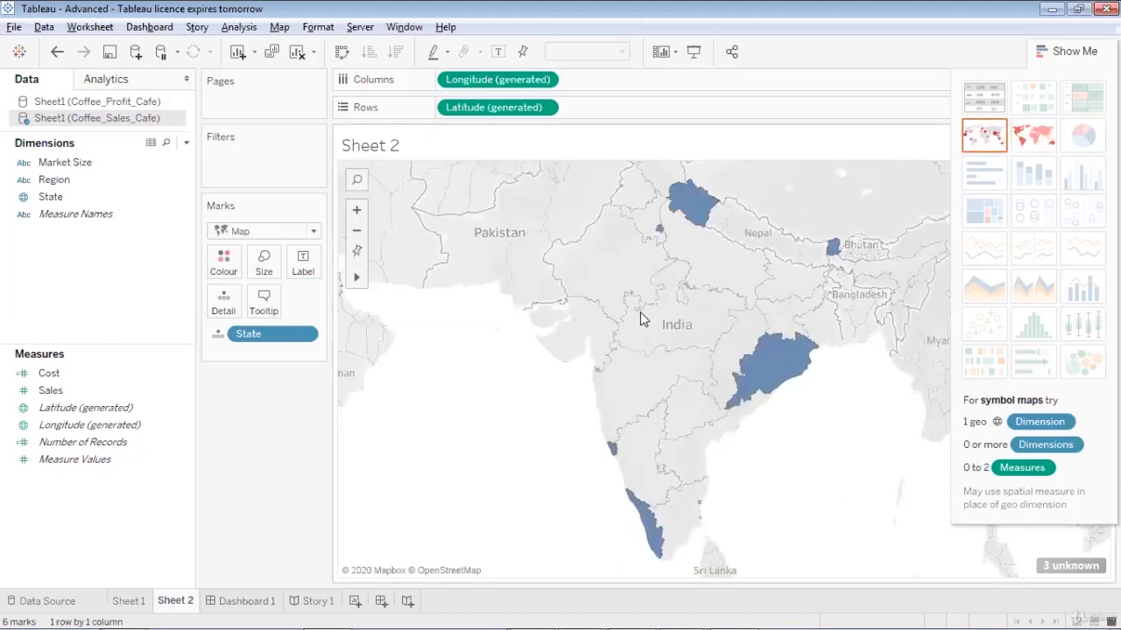
left_click(1063, 52)
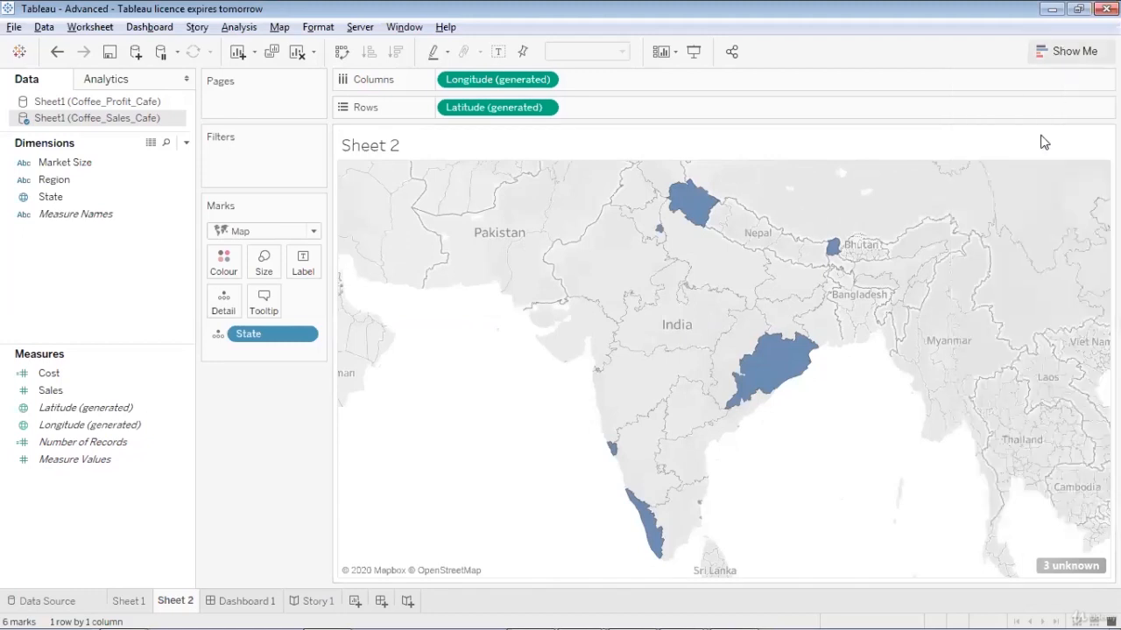
Add the Cost measure to the map marks as detail and also as the label of each state.
mouse_move(1068, 567)
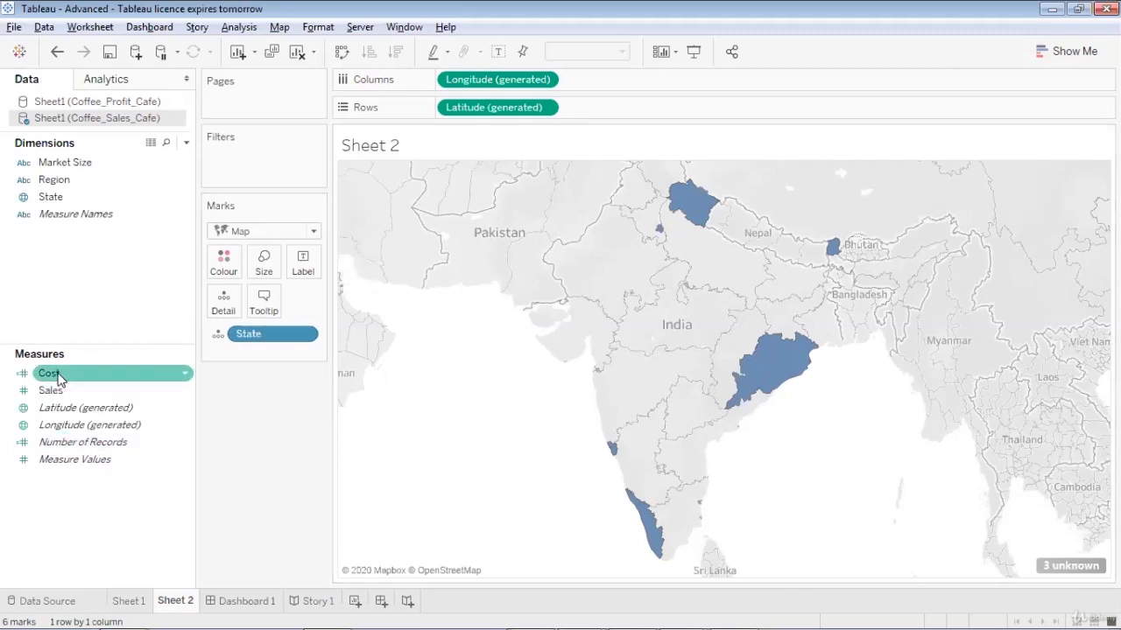
left_click_drag(57, 378, 244, 352)
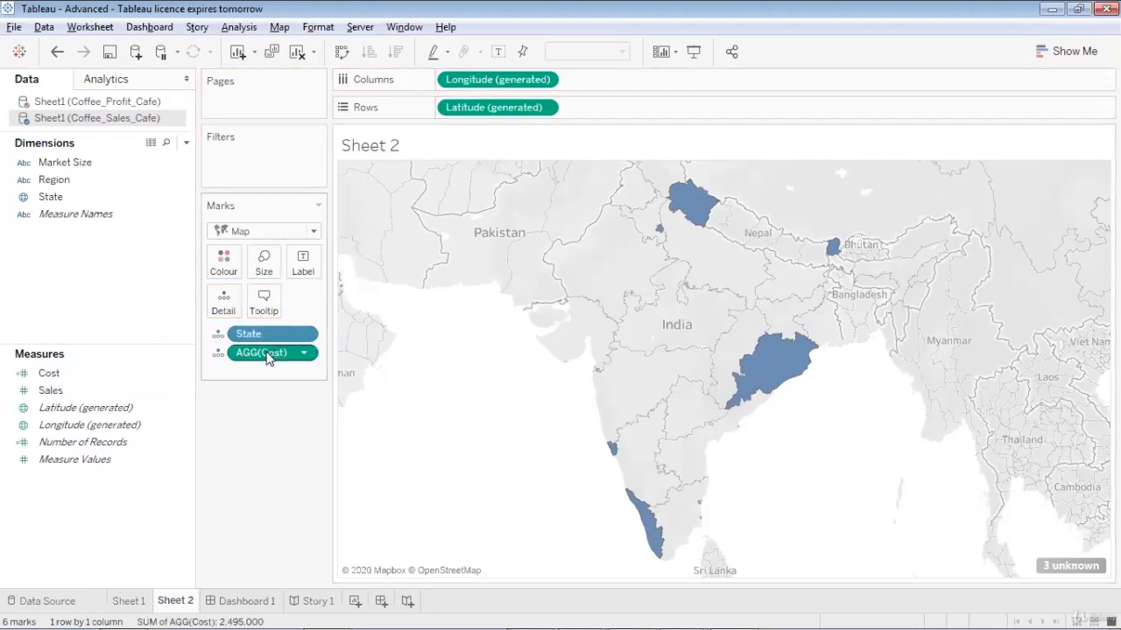
mouse_move(267, 358)
left_mouse_down()
mouse_move(308, 267)
mouse_move(271, 352)
left_mouse_up()
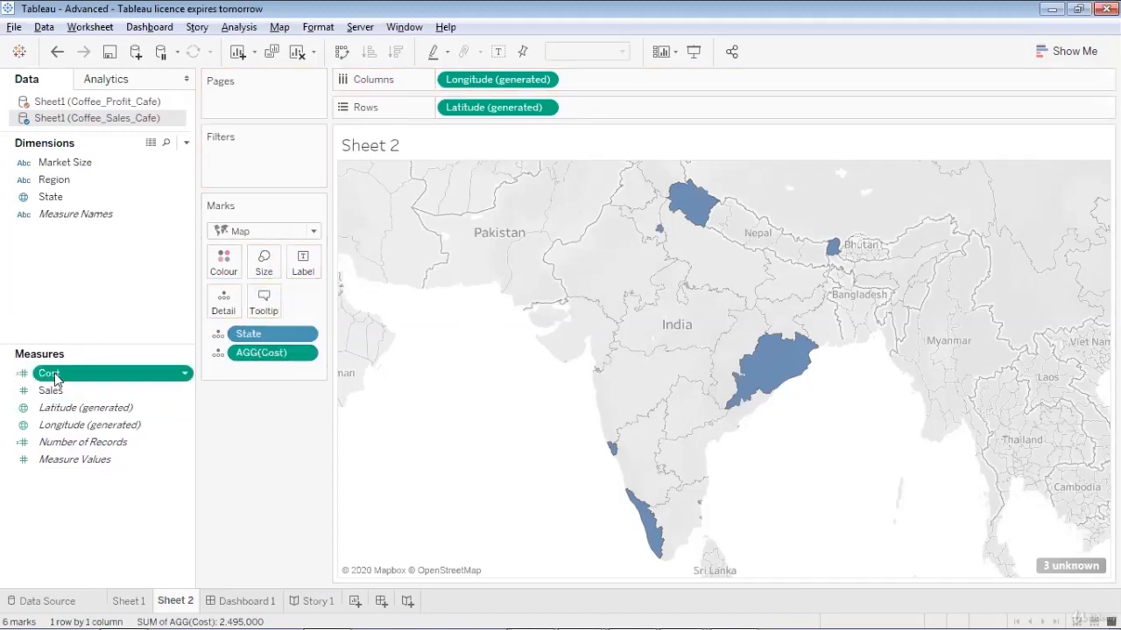
left_click_drag(48, 375, 303, 266)
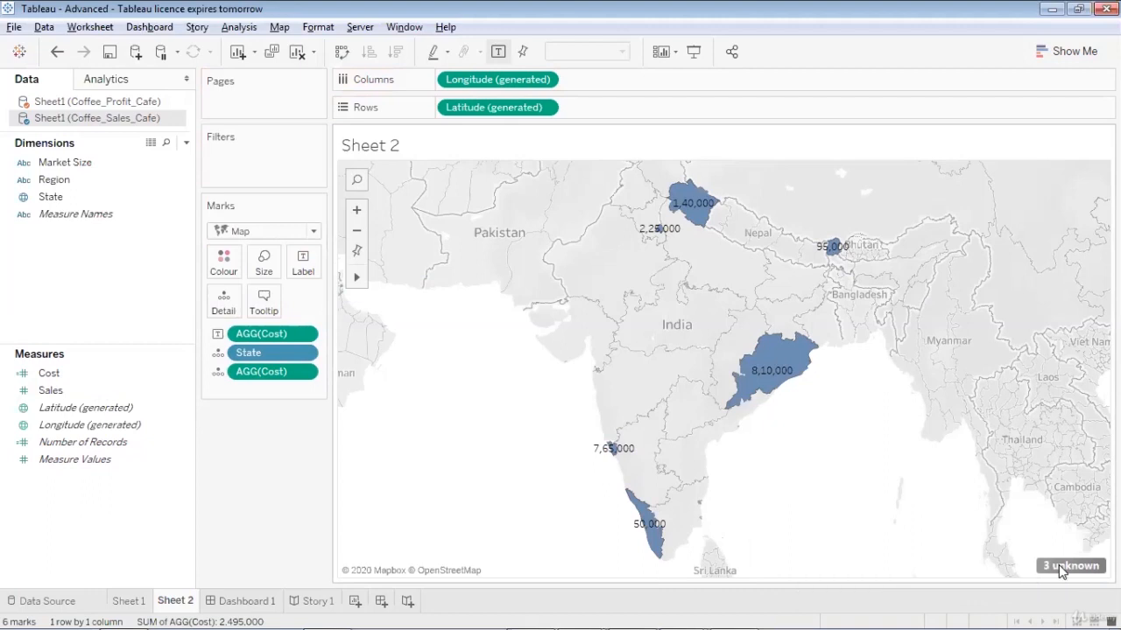
Check the State values in the Coffee_Sales_Cafe source table and return to Sheet 2.
left_click(51, 601)
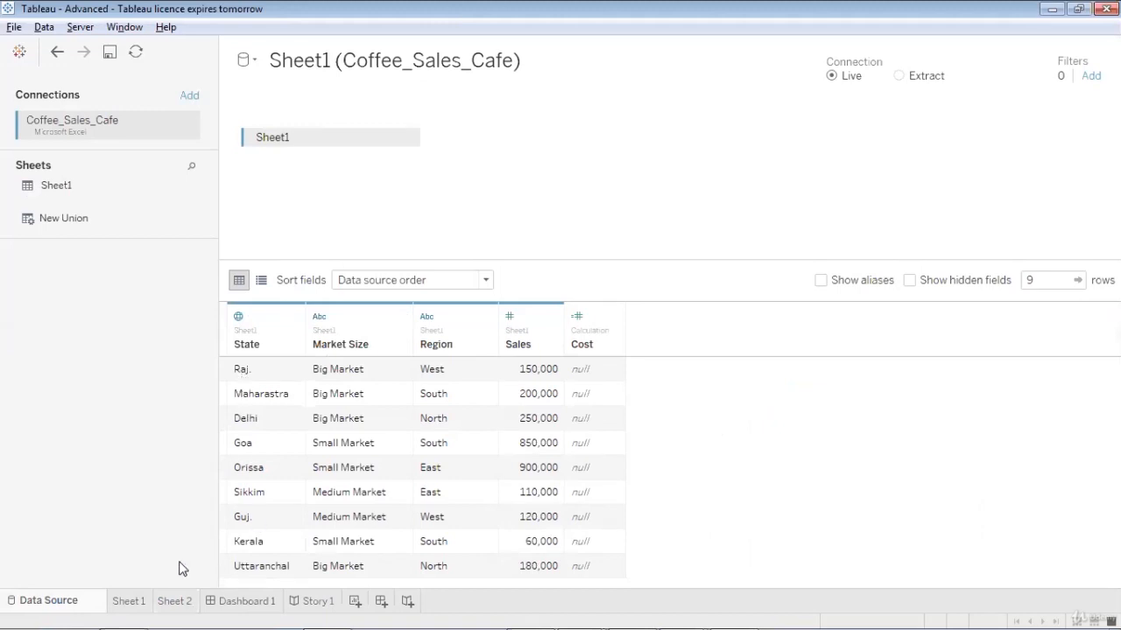
left_click(182, 602)
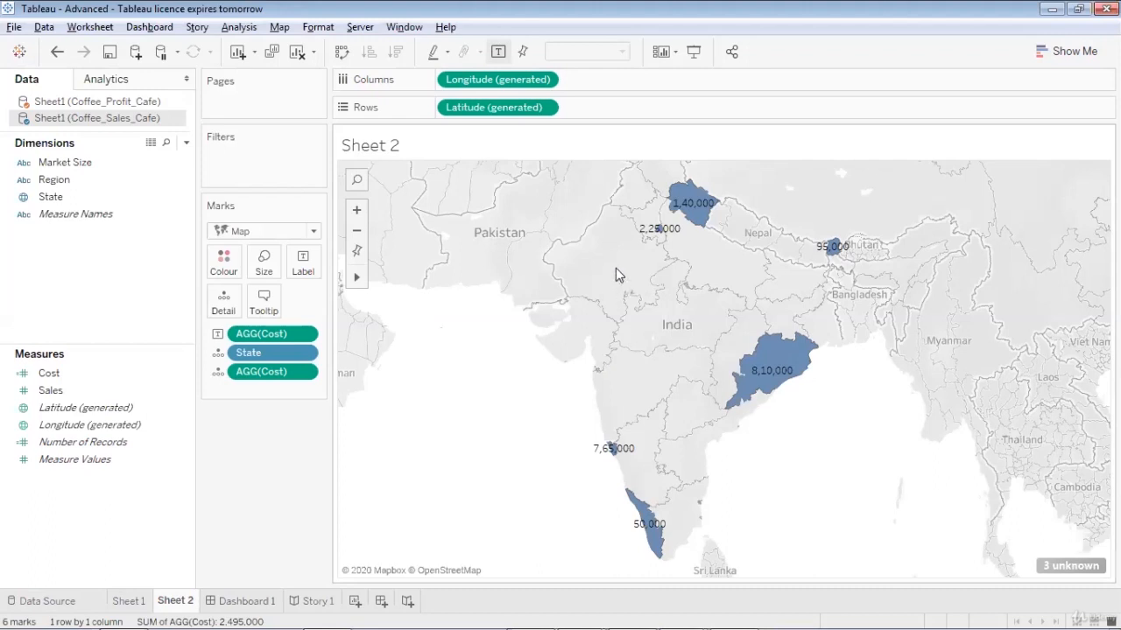
Edit the locations of the unknown states and match Guj. to Gujarat.
left_click(1068, 565)
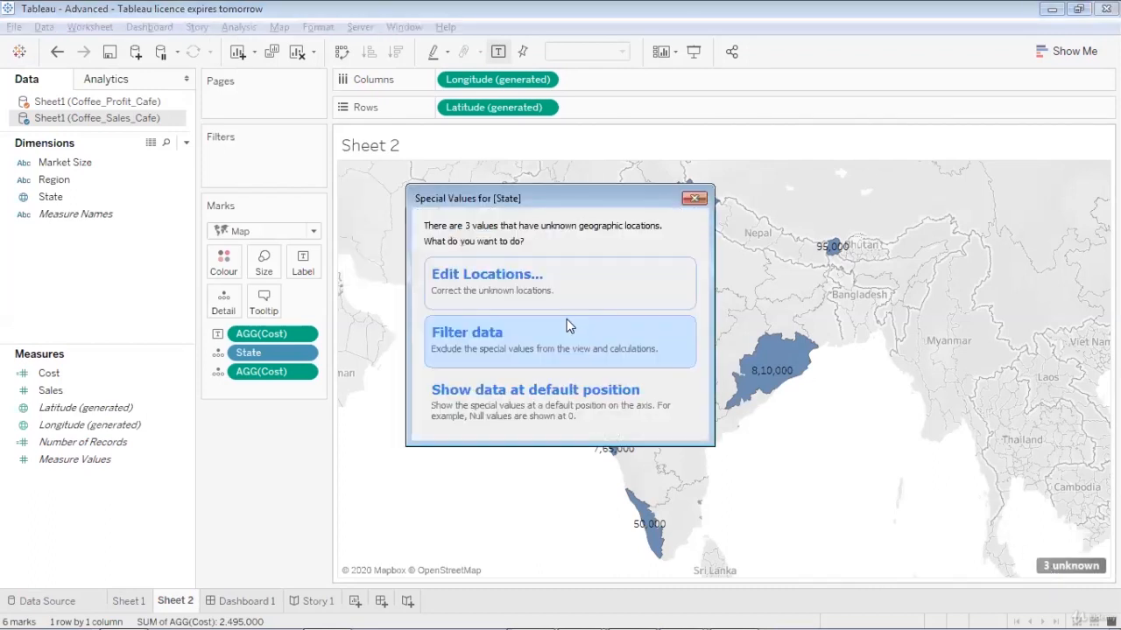
left_click(494, 272)
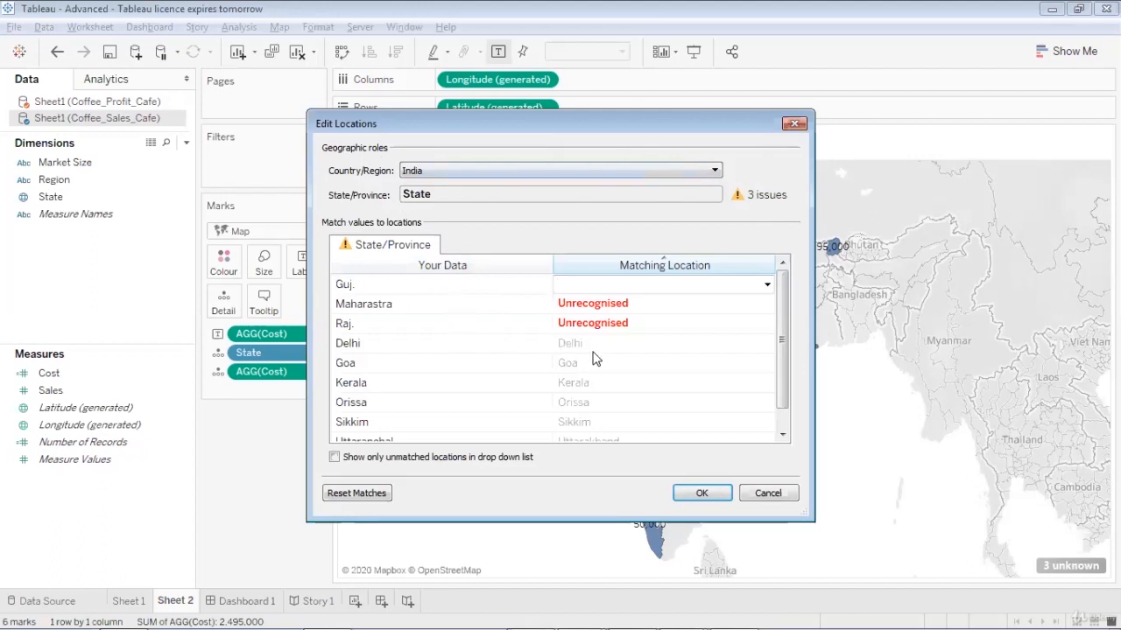
left_click(438, 306)
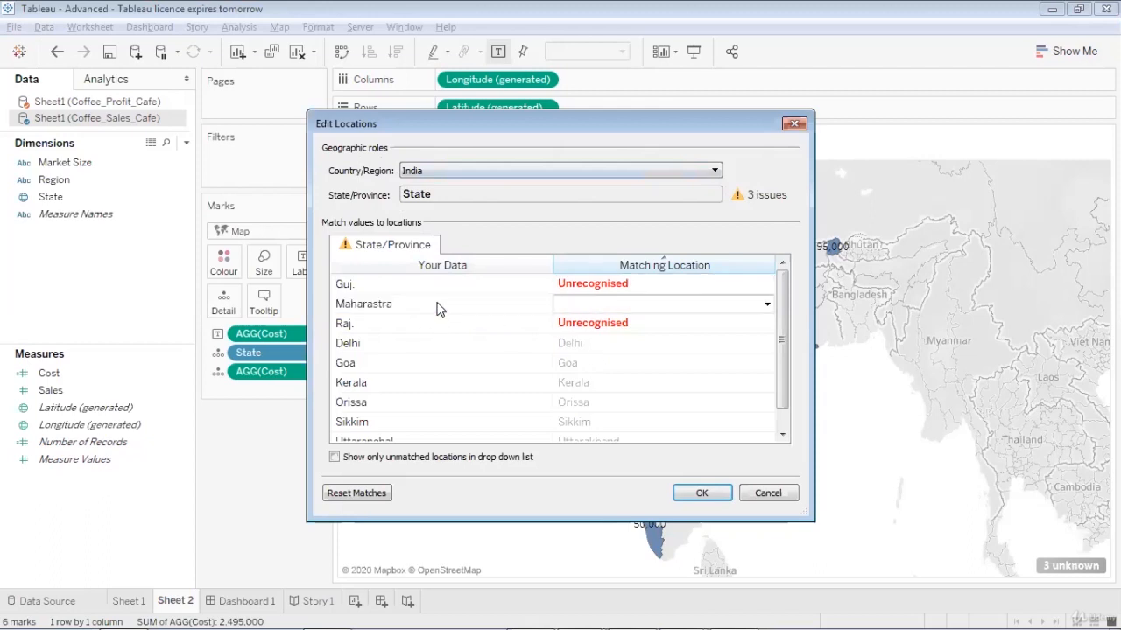
left_click(441, 288)
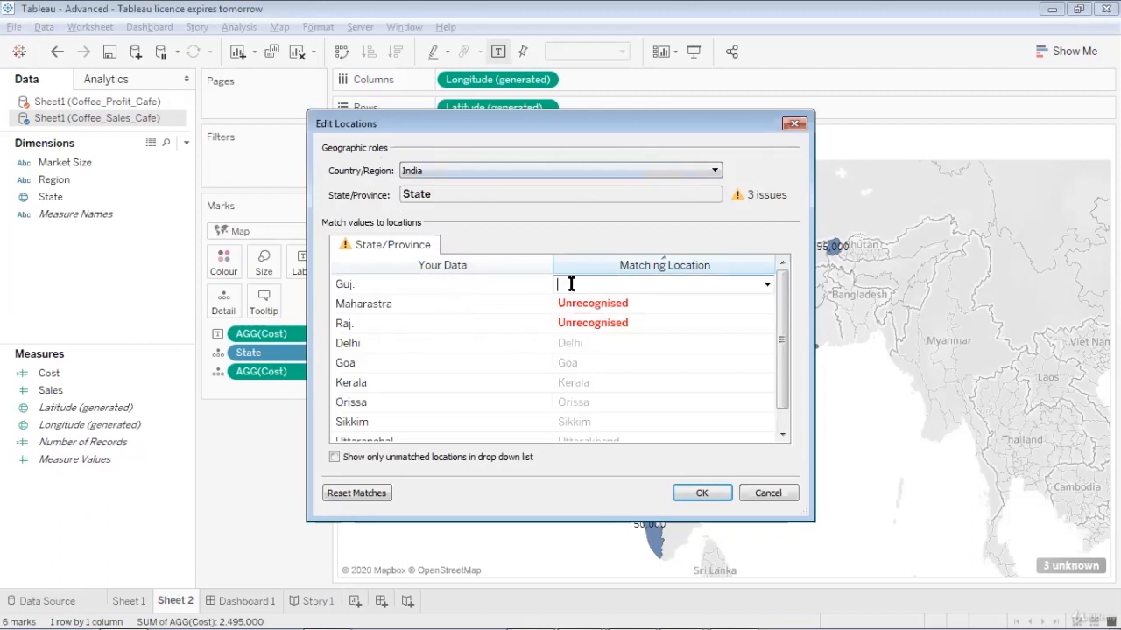
type("guj")
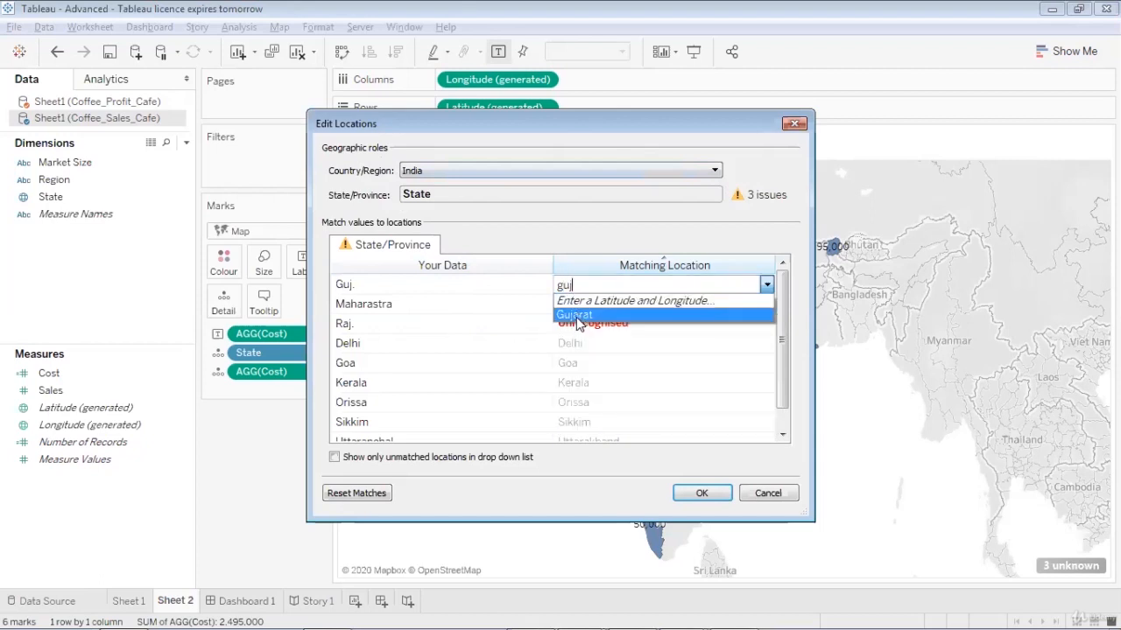
left_click(577, 320)
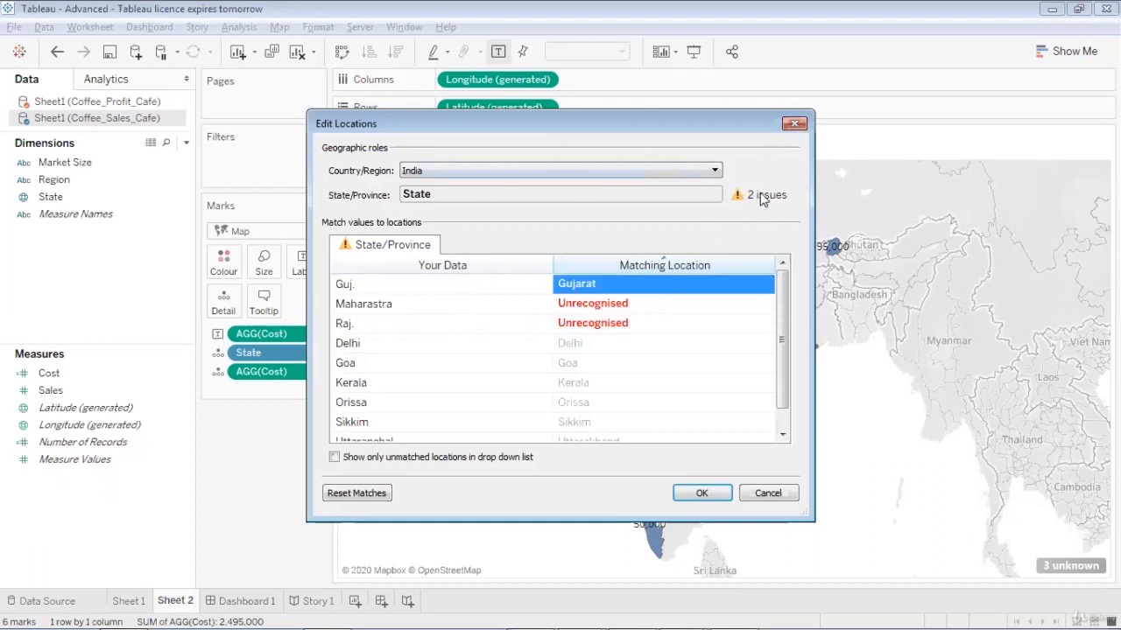
Match the unrecognised Raj. value to Rajasthan.
left_click(663, 323)
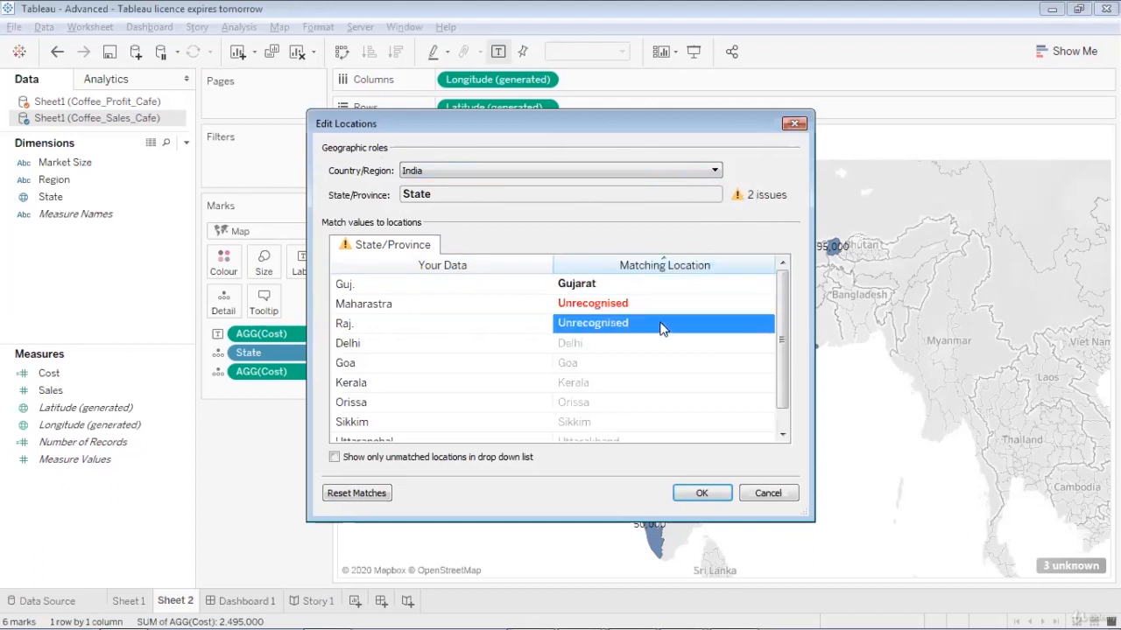
type("r")
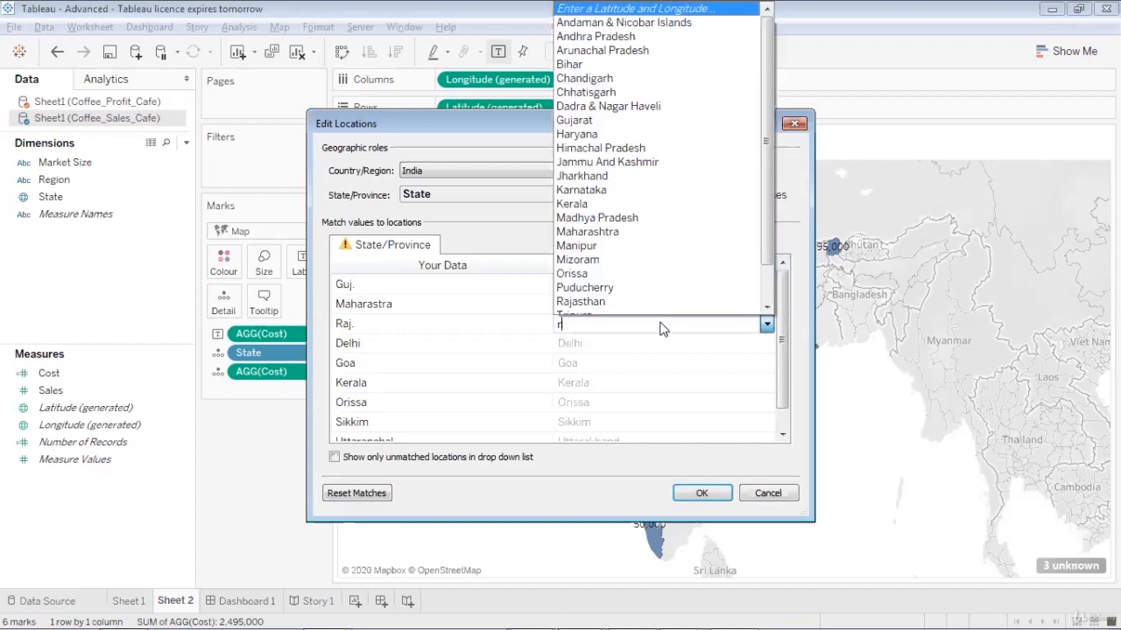
type("aj")
left_click(652, 348)
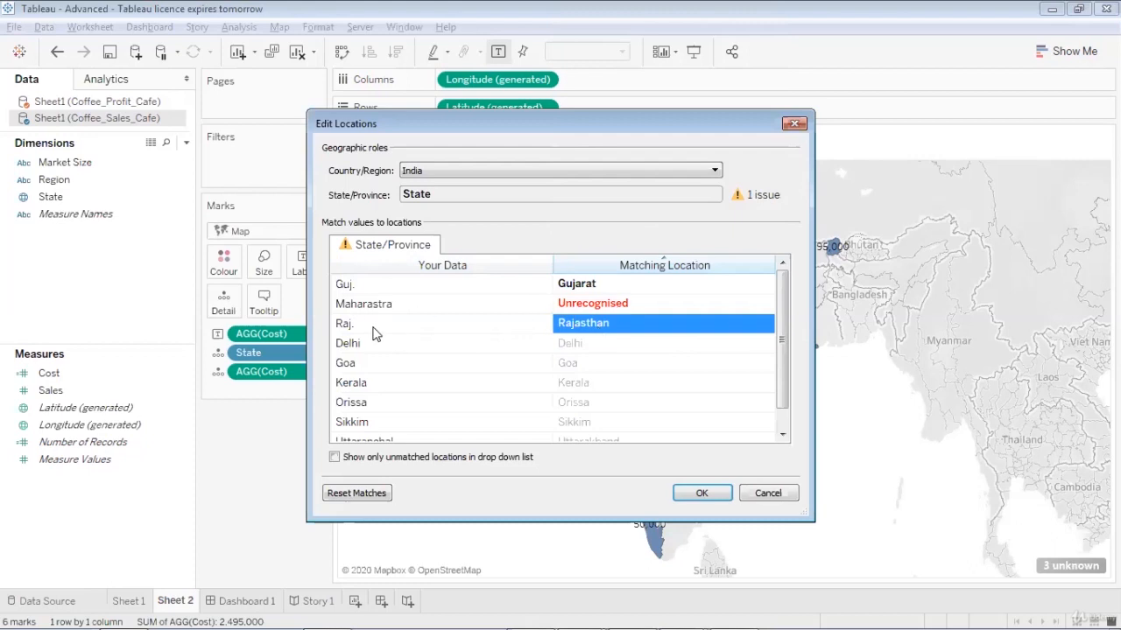
Match the unrecognised Maharastra value to Maharashtra and apply the location matches to the map.
left_click(666, 303)
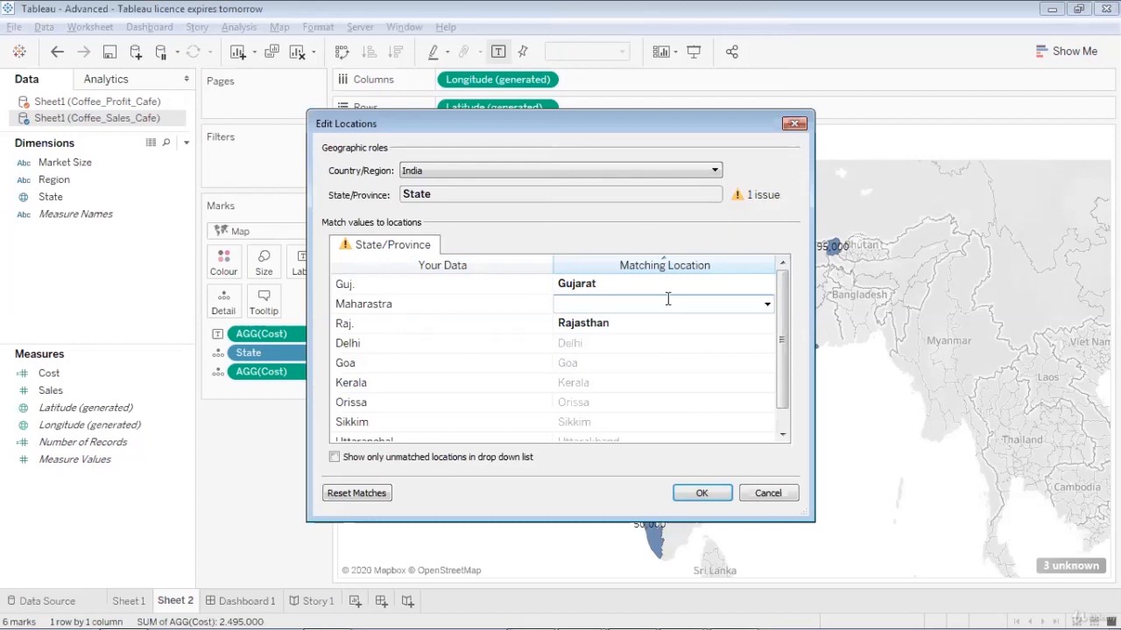
type("m")
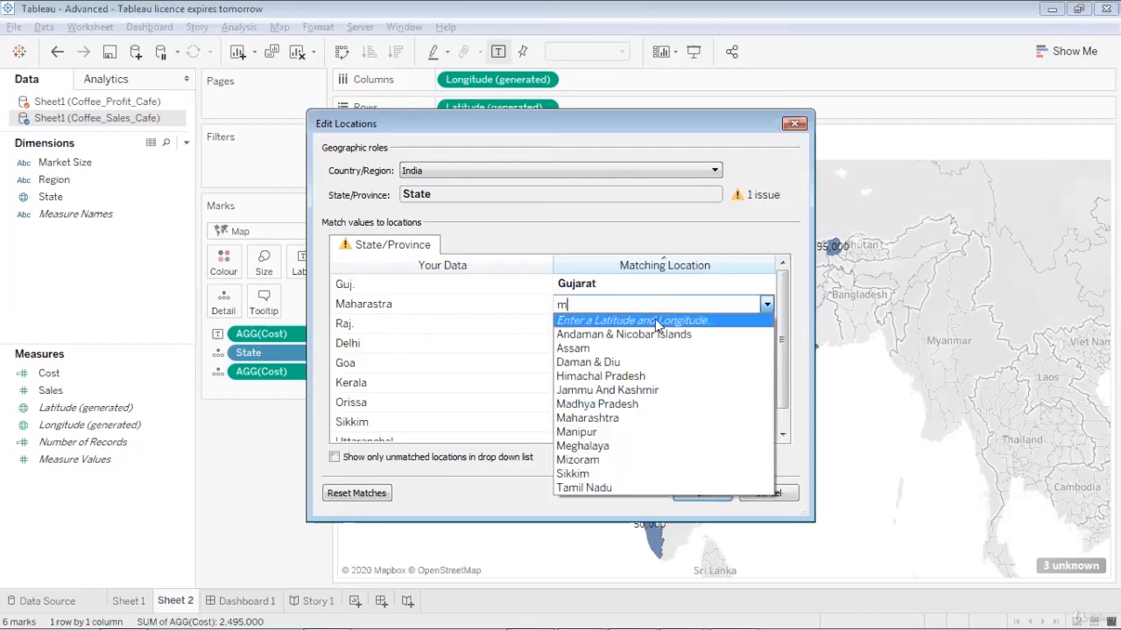
type("aha")
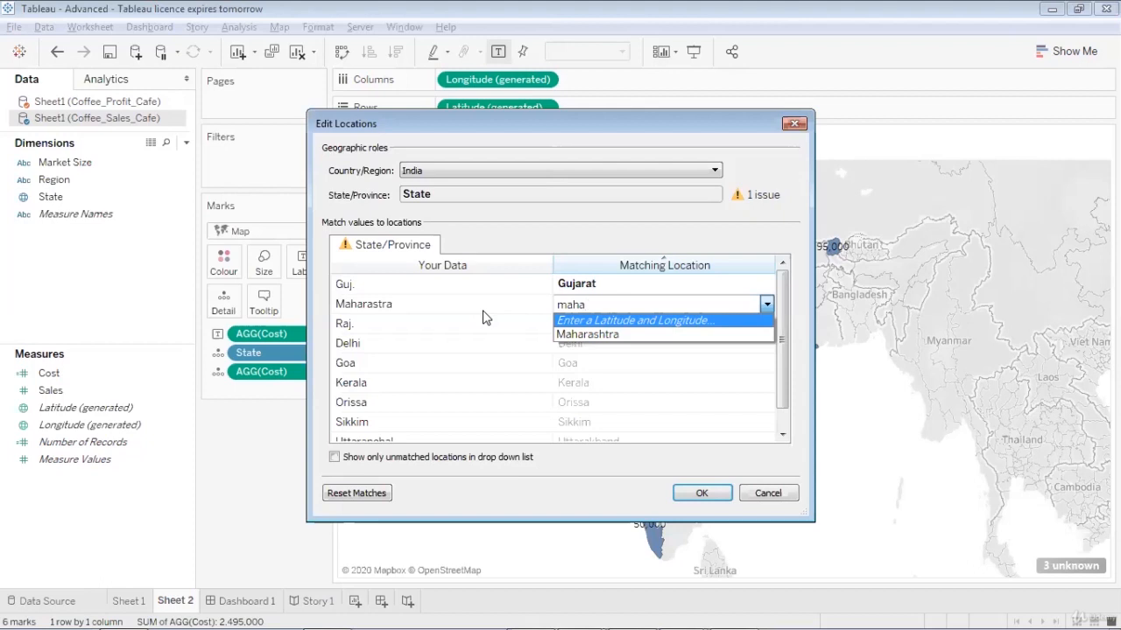
key("BackSpace")
key("BackSpace")
key("BackSpace")
key("BackSpace")
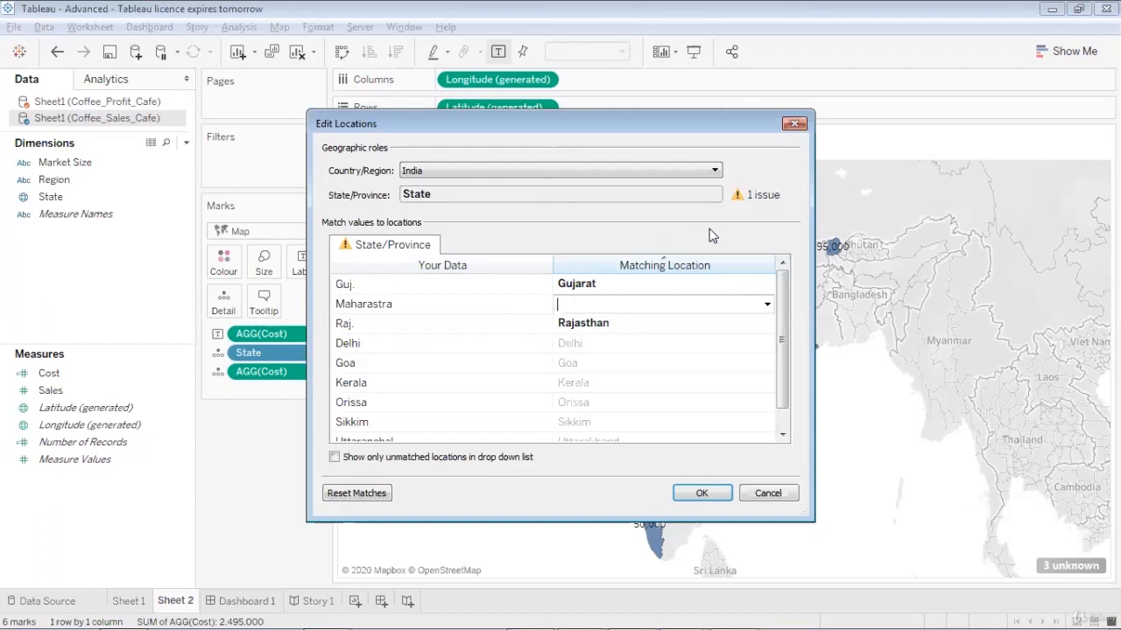
type("ma")
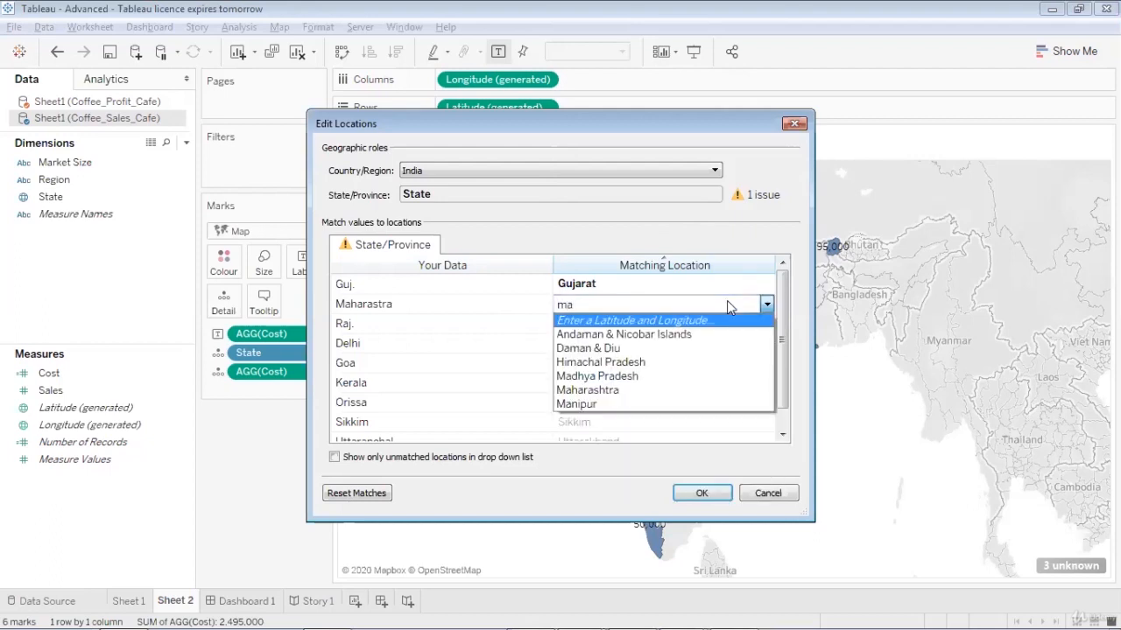
type("ha")
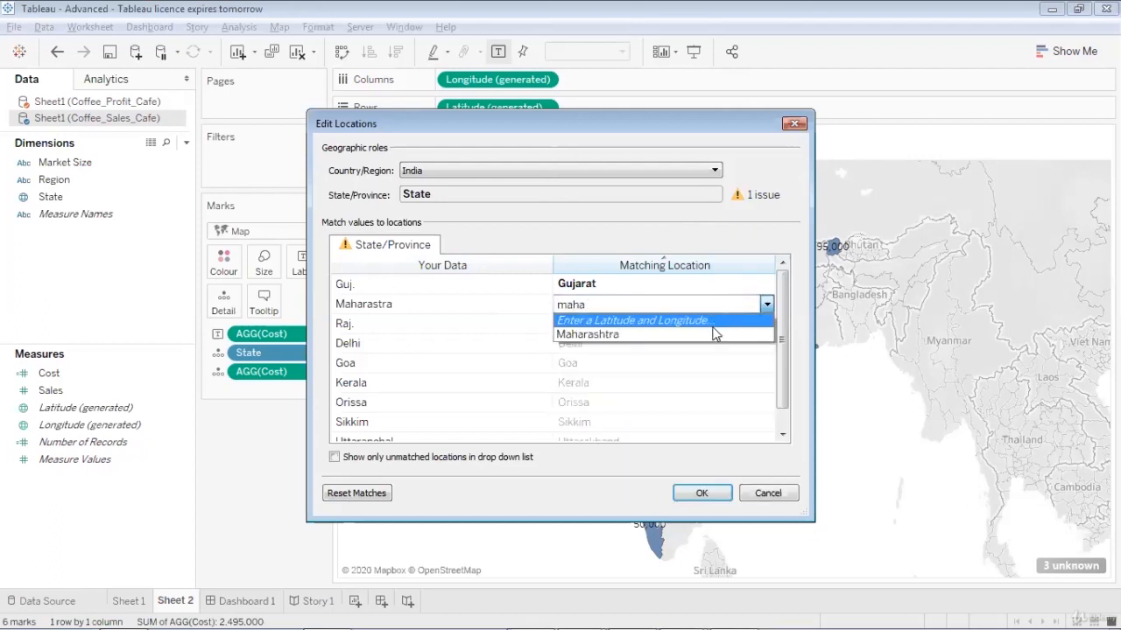
left_click(713, 334)
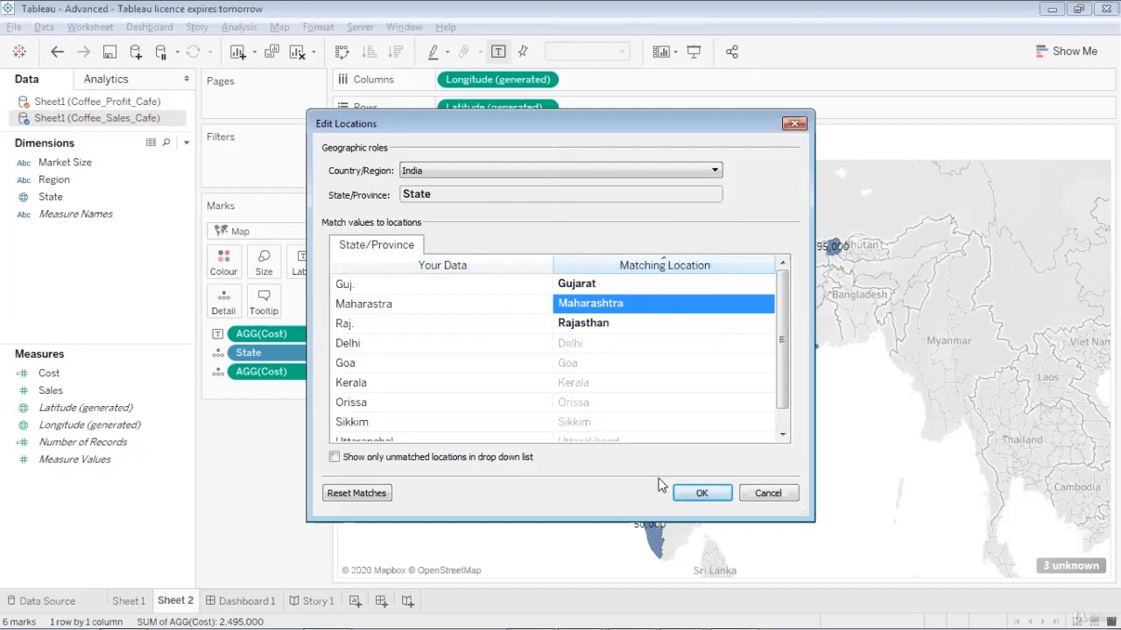
left_click(704, 495)
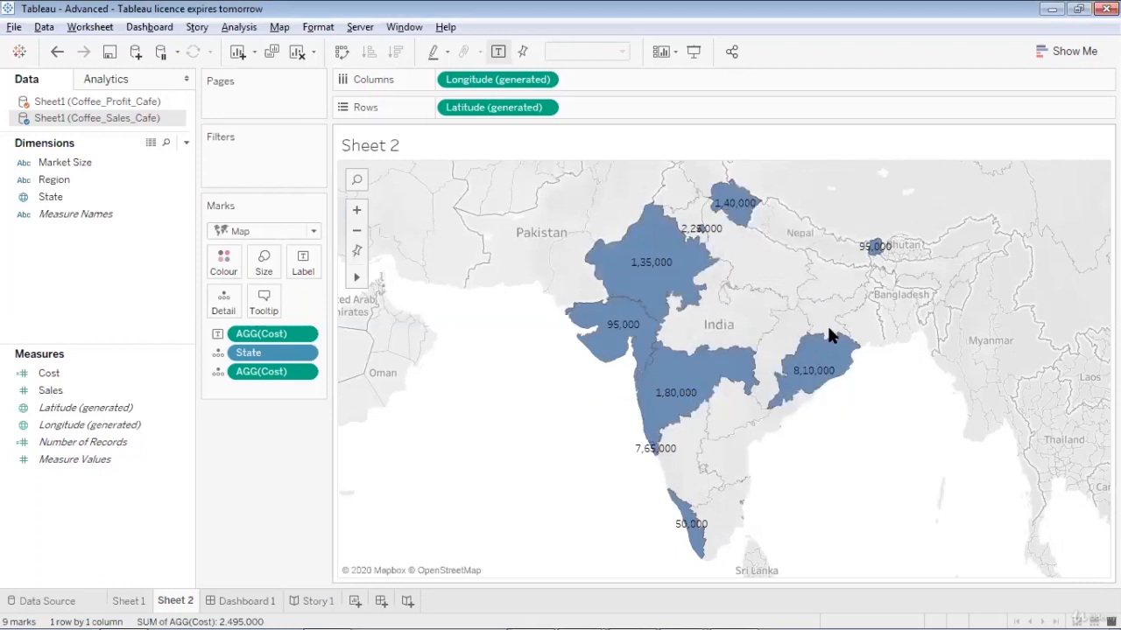
Undo the applied location matches on the state map.
mouse_move(640, 256)
key("ctrl+z")
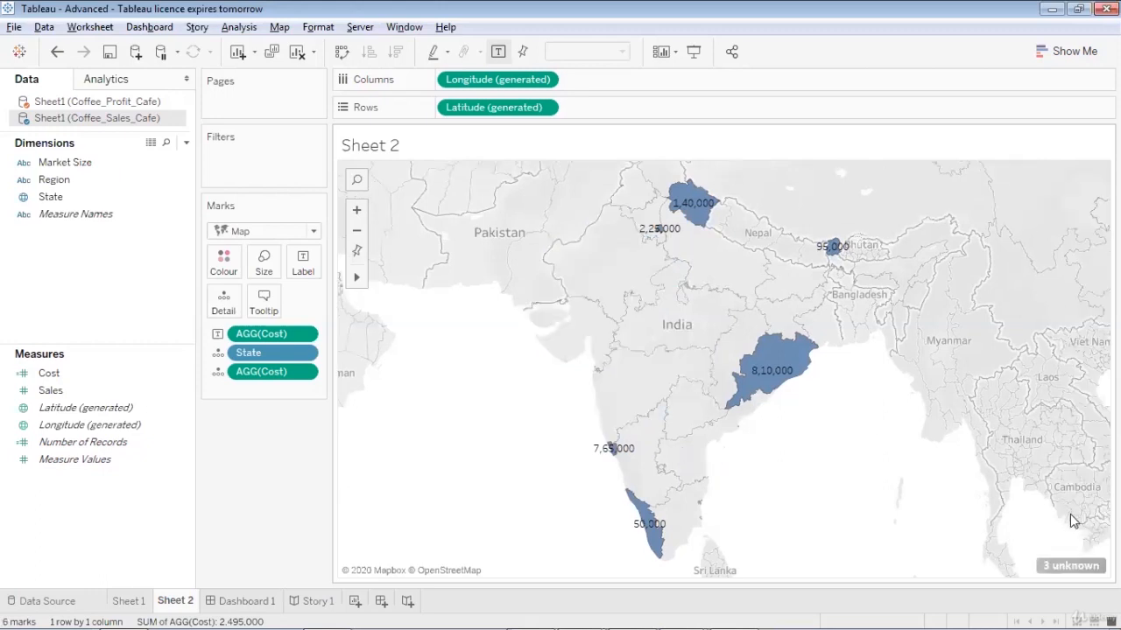
Edit the locations of the unknown states again, matching Guj. to Gujarat and Raj. to Rajasthan.
left_click(1068, 566)
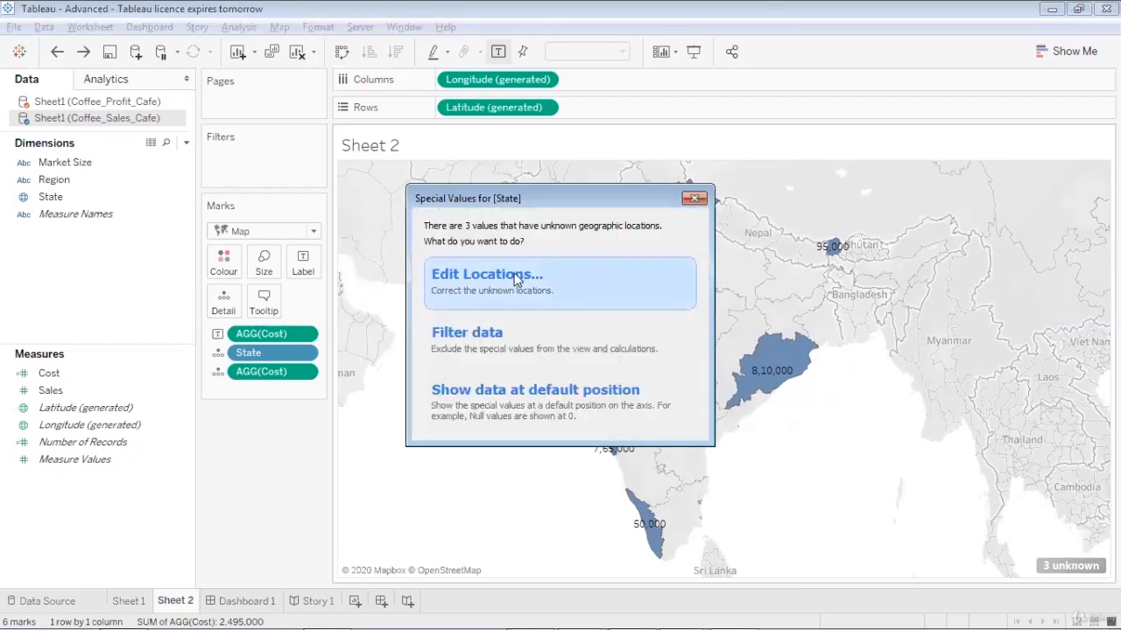
left_click(517, 278)
left_click(640, 282)
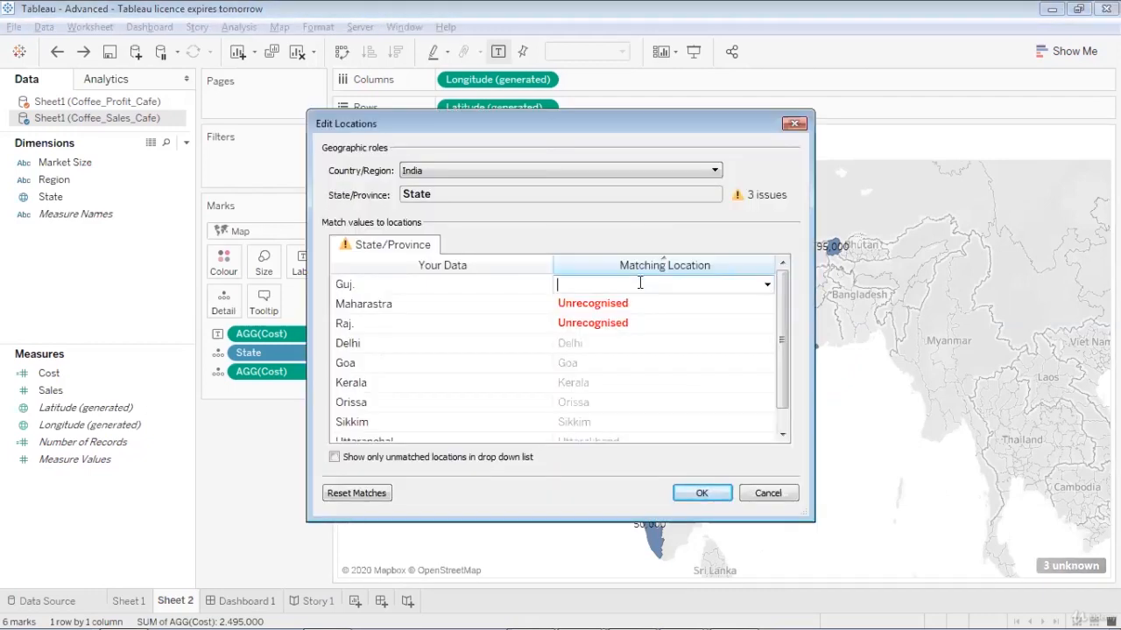
type("guj")
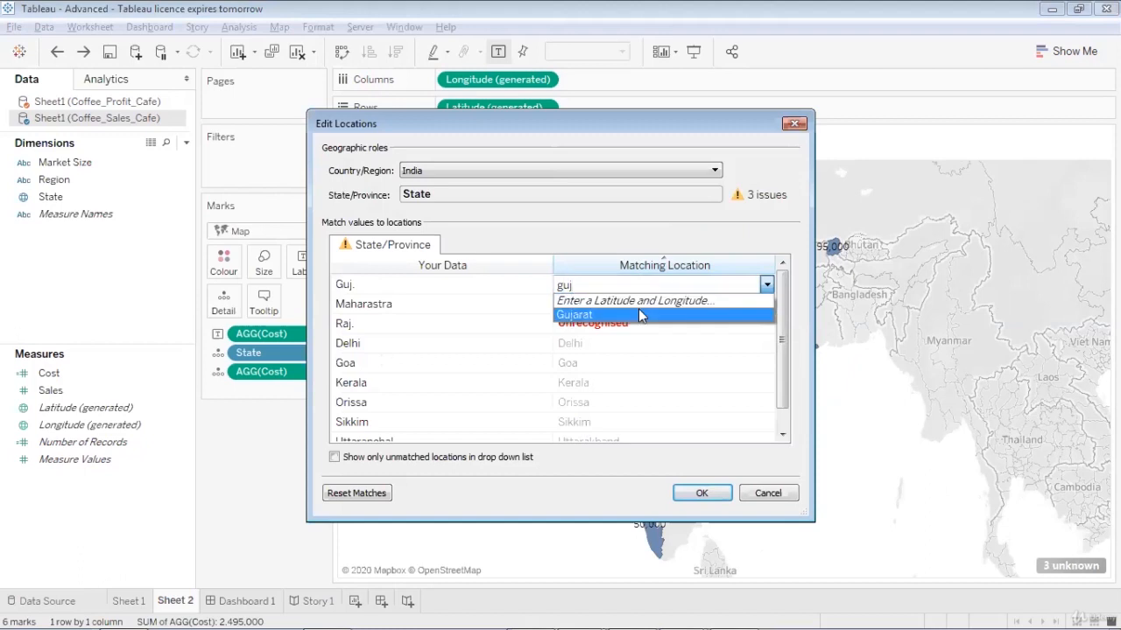
left_click(640, 314)
left_click(650, 324)
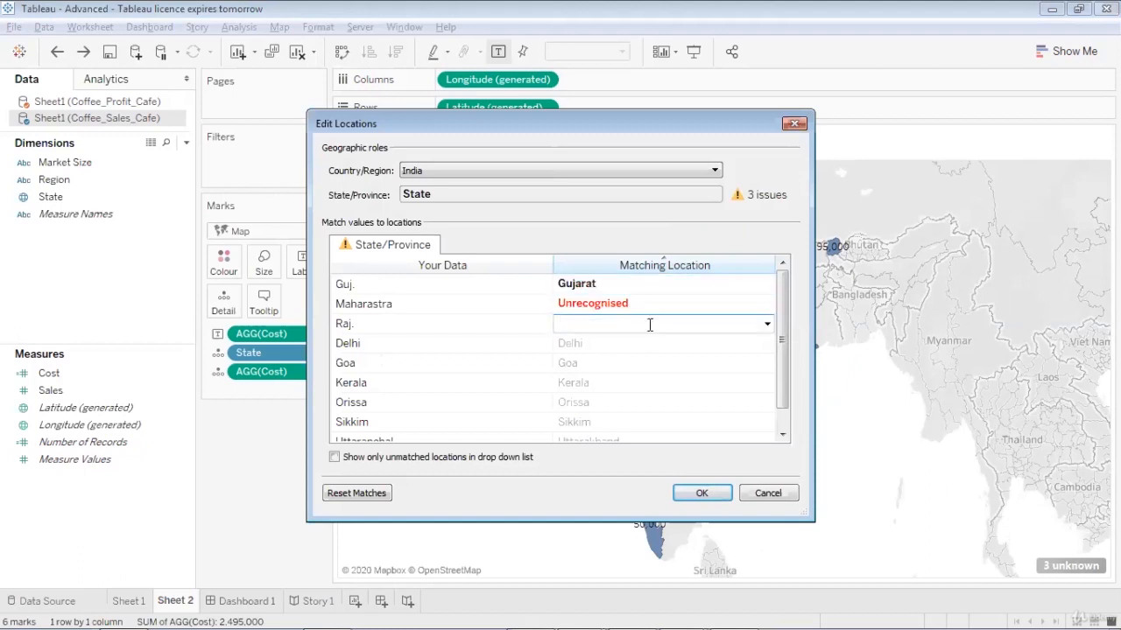
type("r")
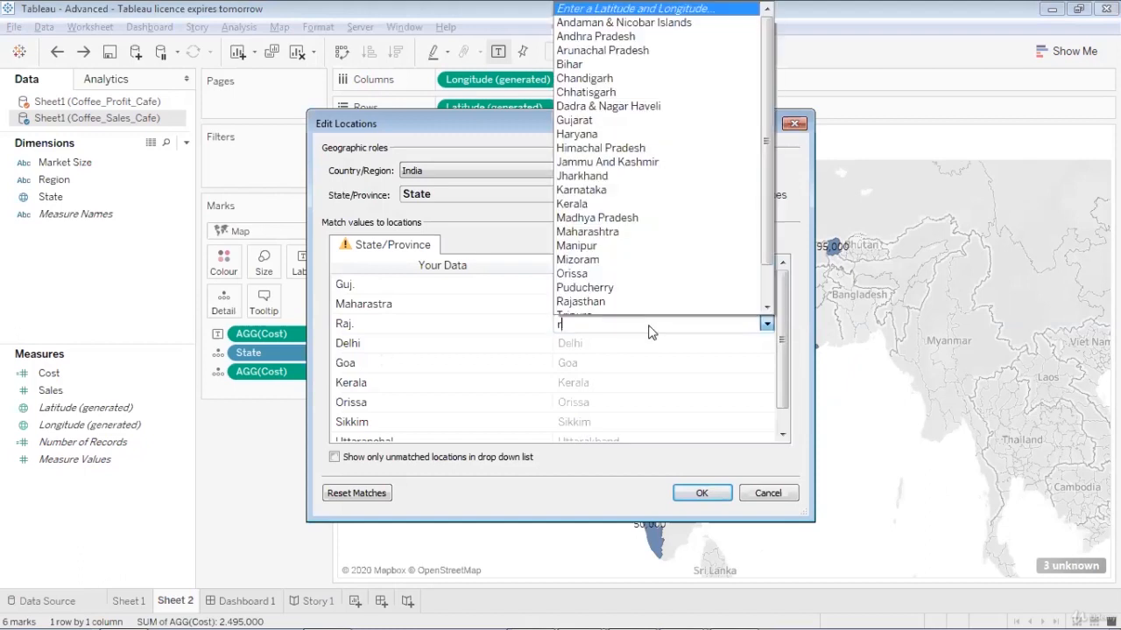
type("aja")
left_click(650, 353)
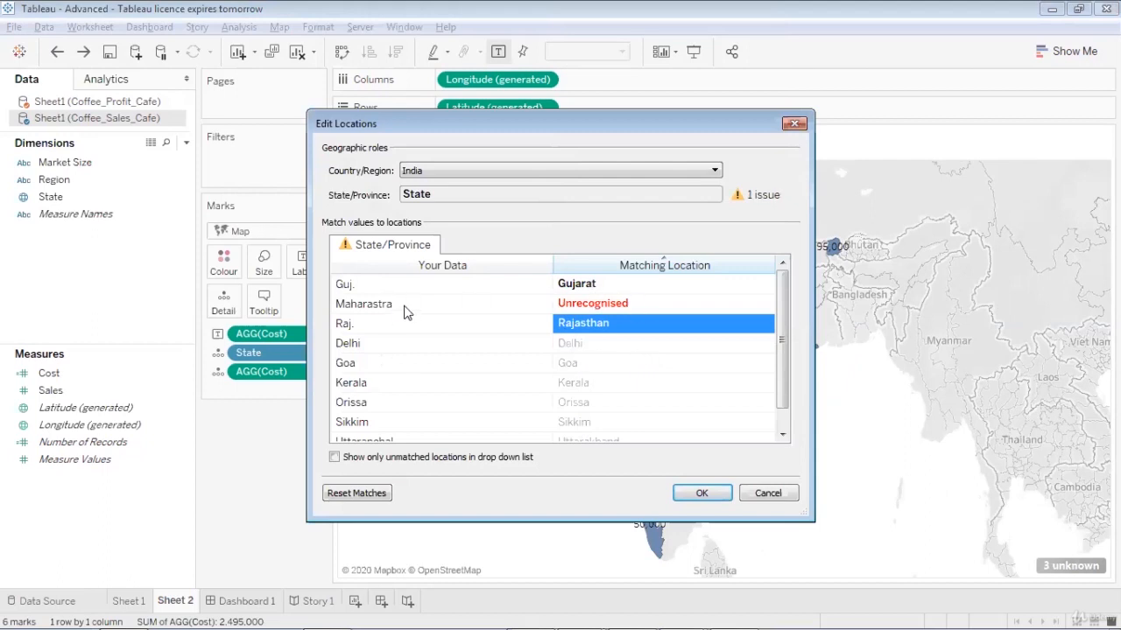
View the latitude and longitude entry option for the Maharastra value and close it without entering coordinates.
left_click(653, 303)
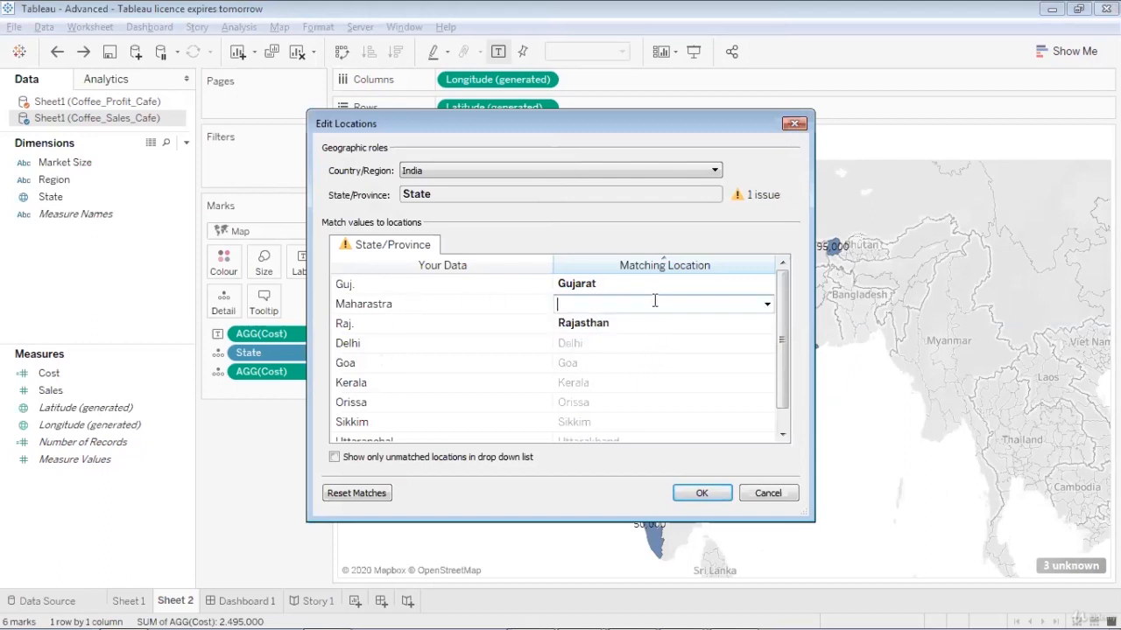
left_click(767, 304)
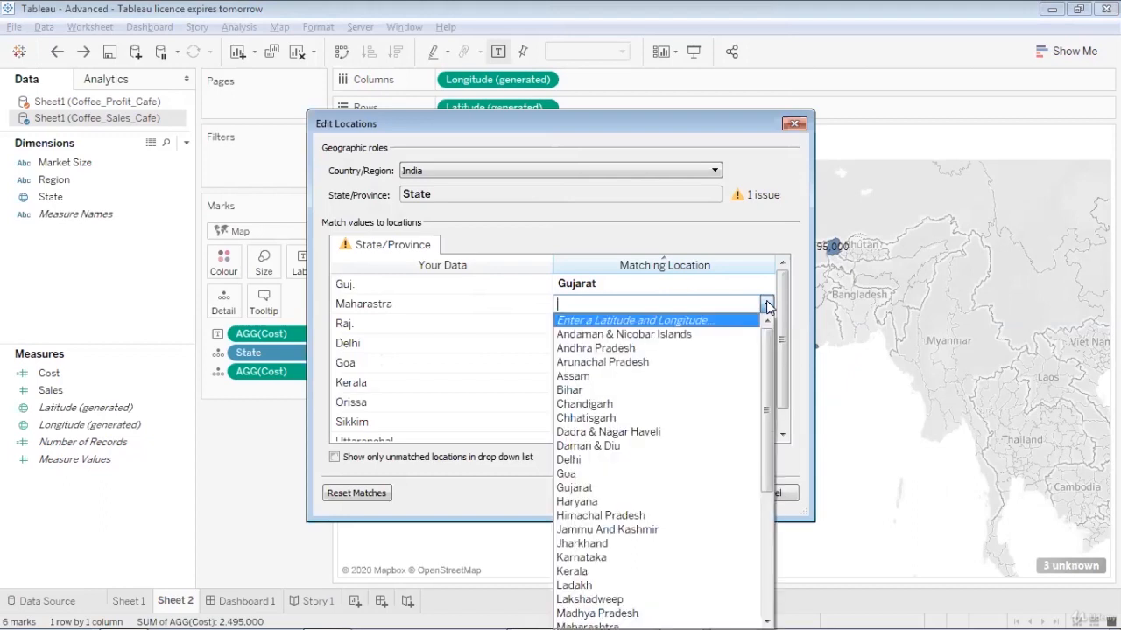
left_click(712, 322)
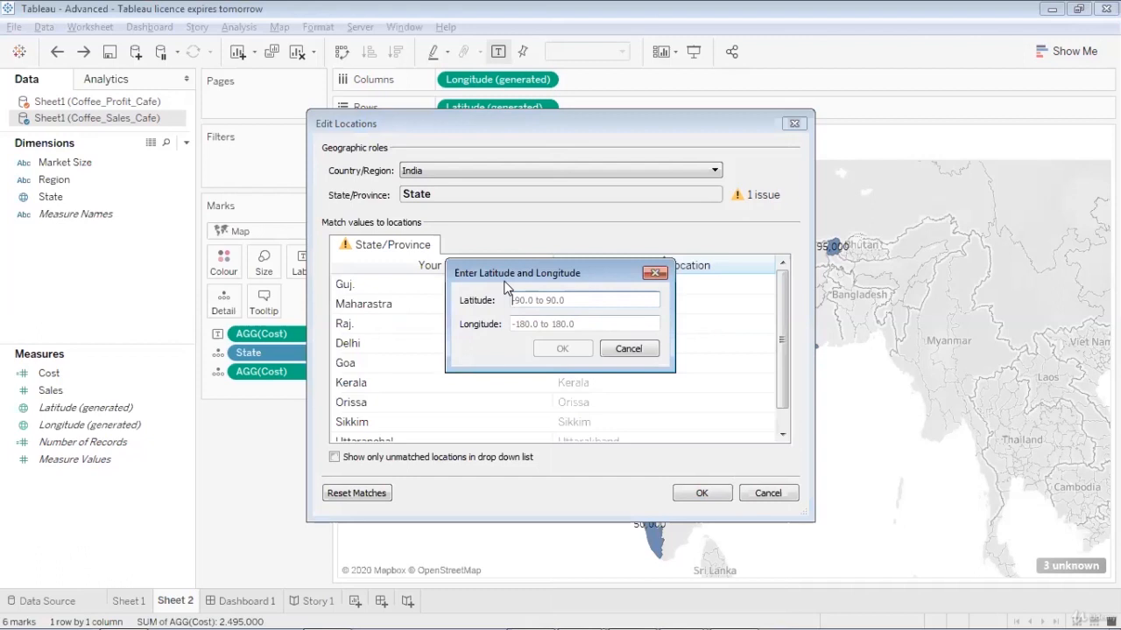
left_click(655, 274)
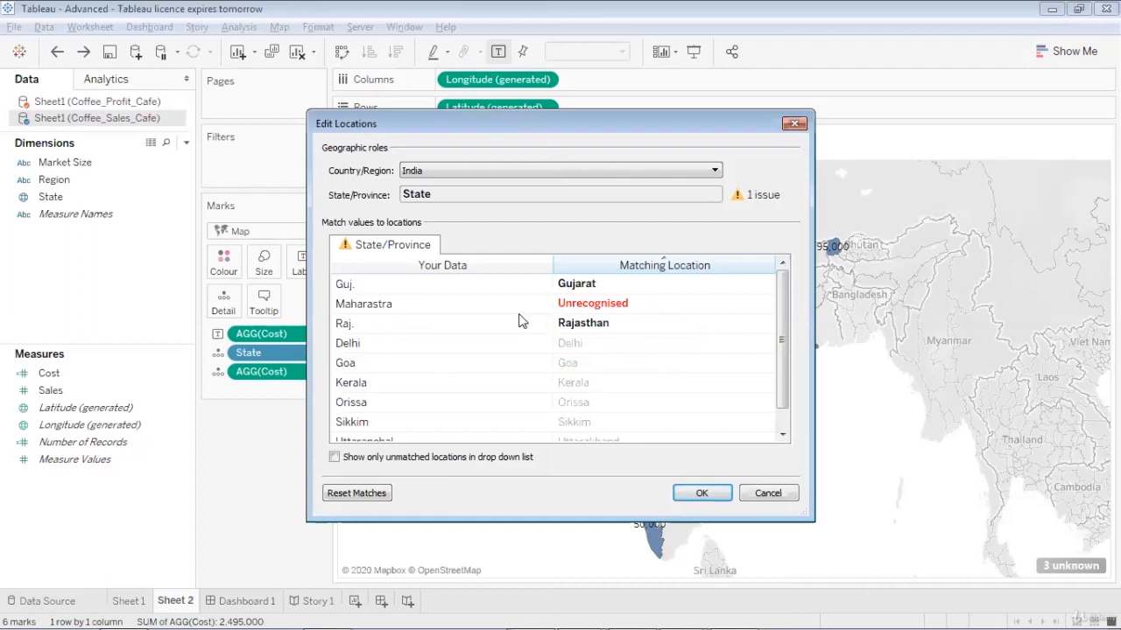
Open the matching location of the unrecognised Maharastra value for editing.
left_click(666, 303)
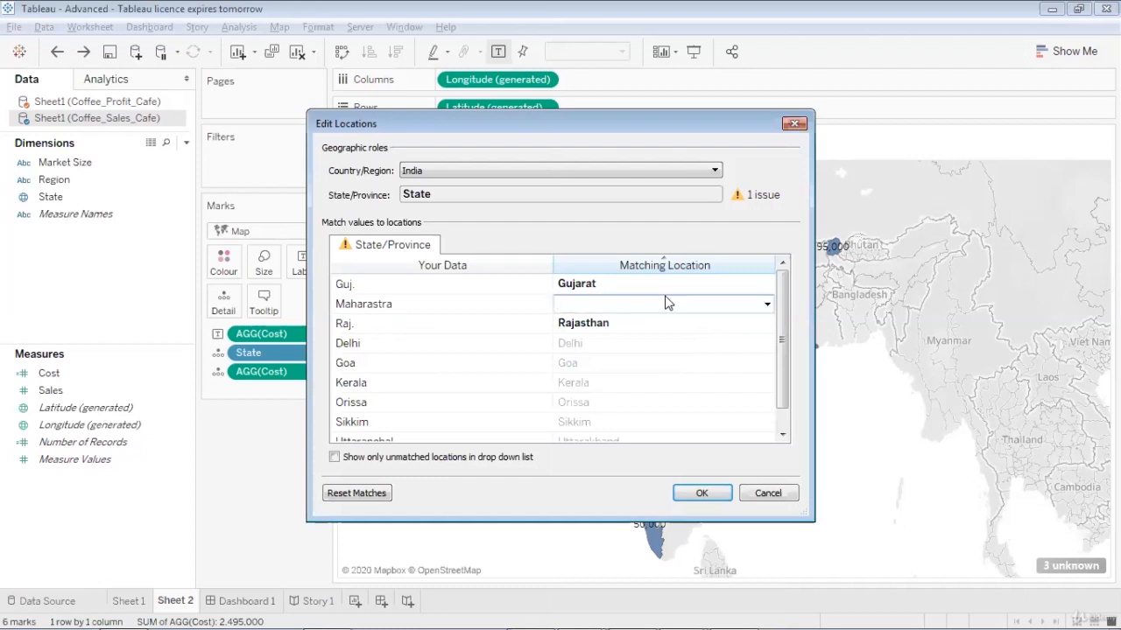